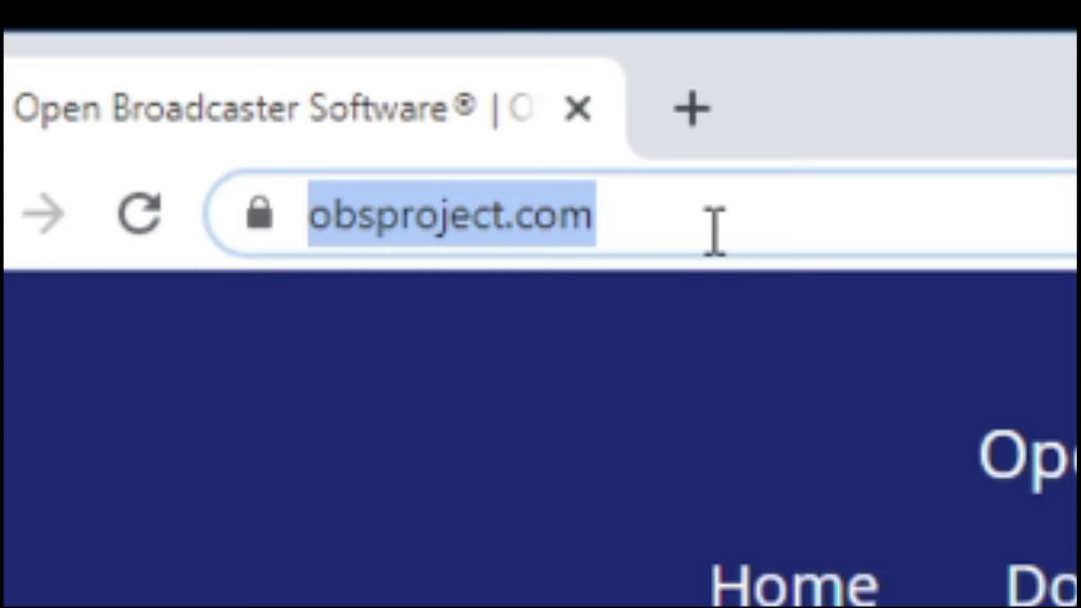
- Search Google for obs studio and download the Windows installer from obsproject.com
type("obs s")
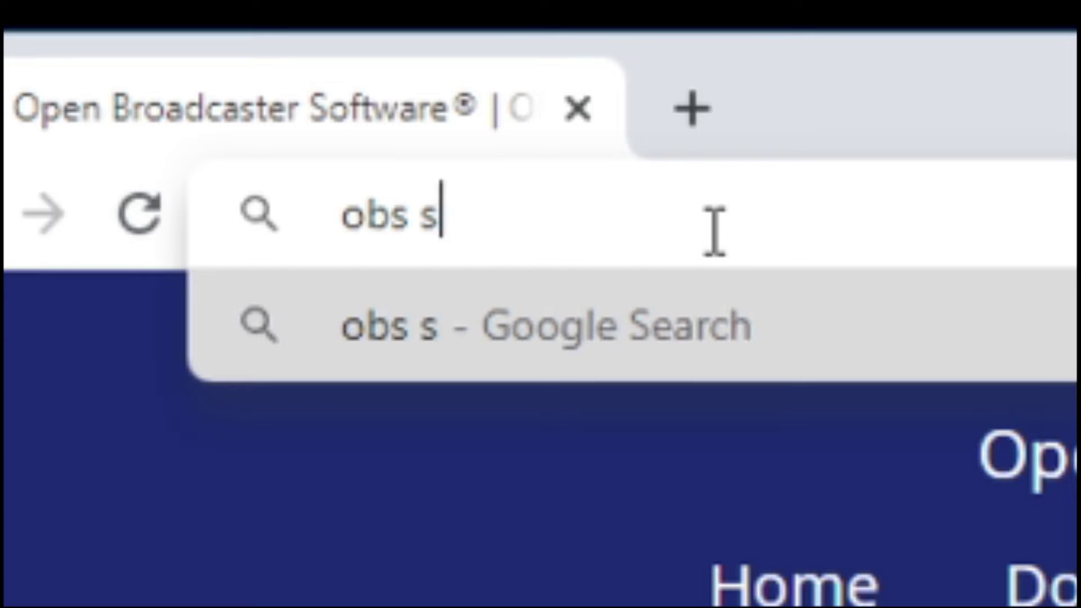
type("tudio")
key("Return")
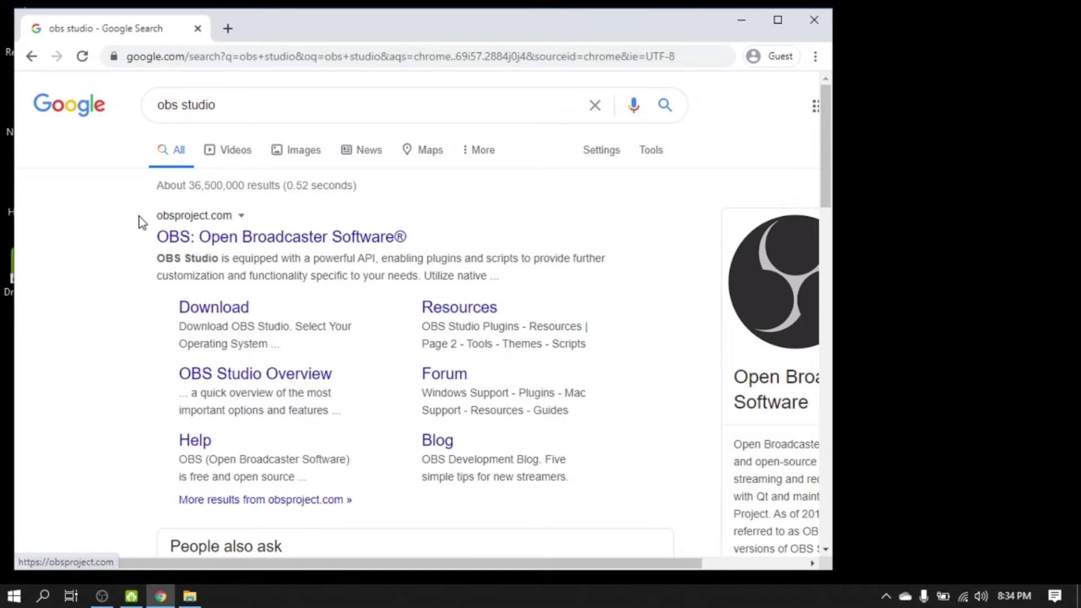
left_click(232, 238)
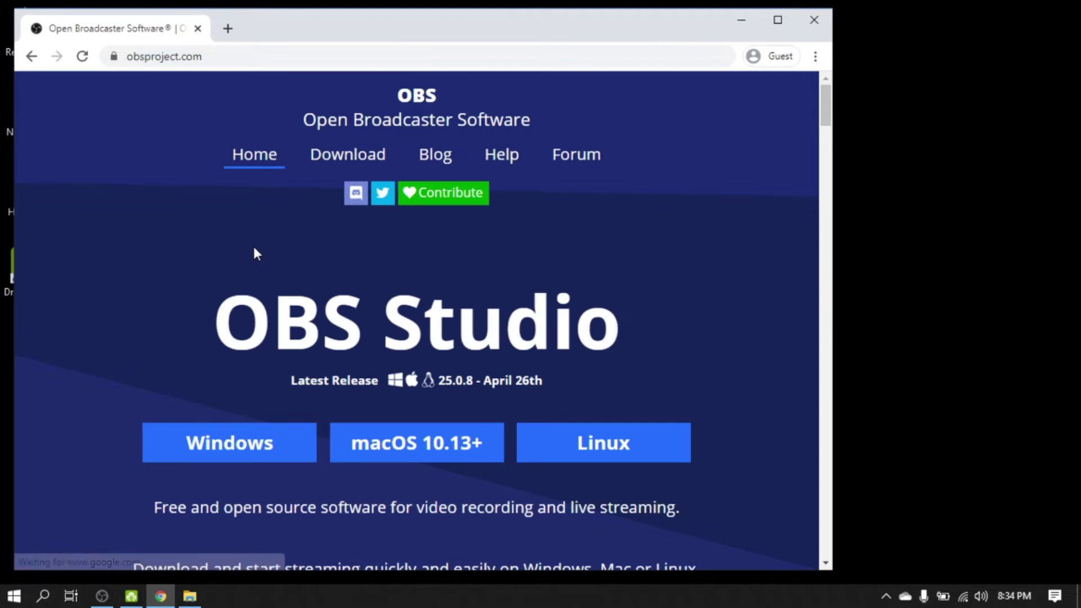
scroll(274, 254, "down", 1)
scroll(141, 293, "down", 1)
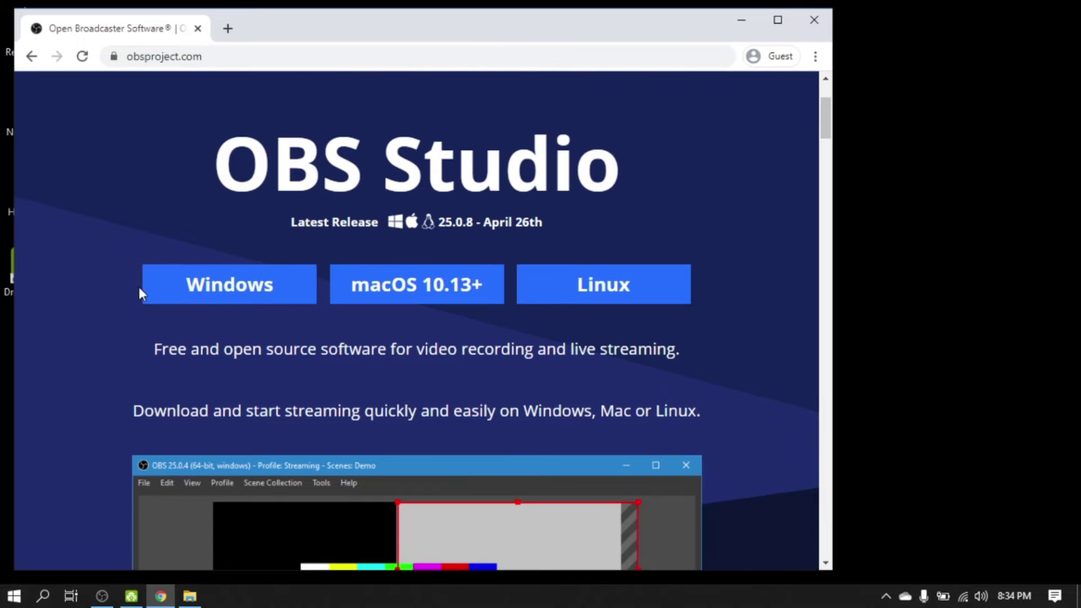
scroll(128, 230, "up", 1)
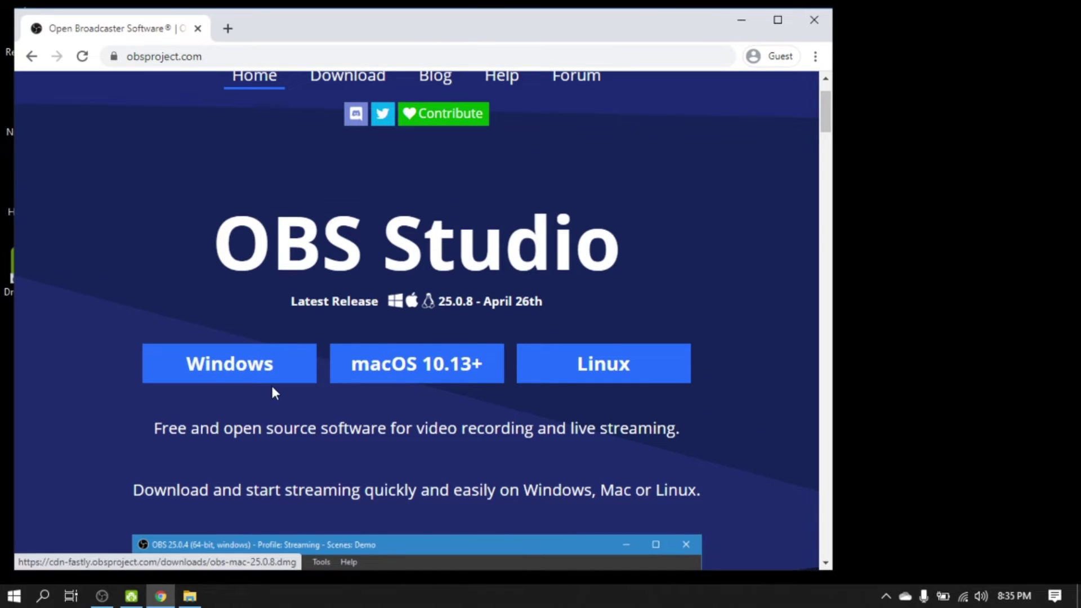
left_click(241, 375)
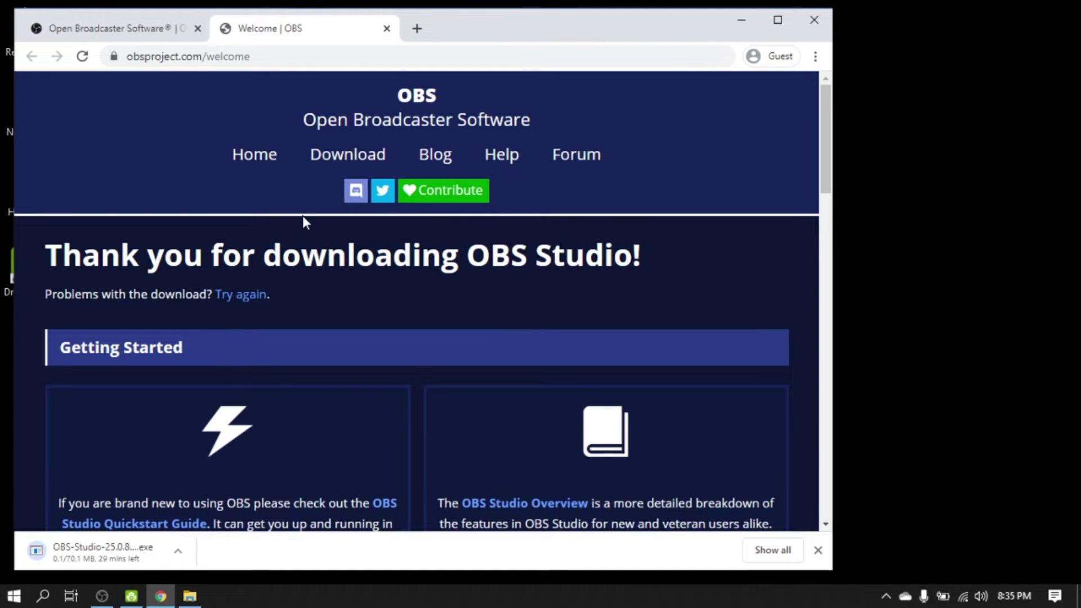
- Open the Programs folder under Downloads › OLD DOWNLOAD in File Explorer
left_click(743, 22)
left_click(188, 600)
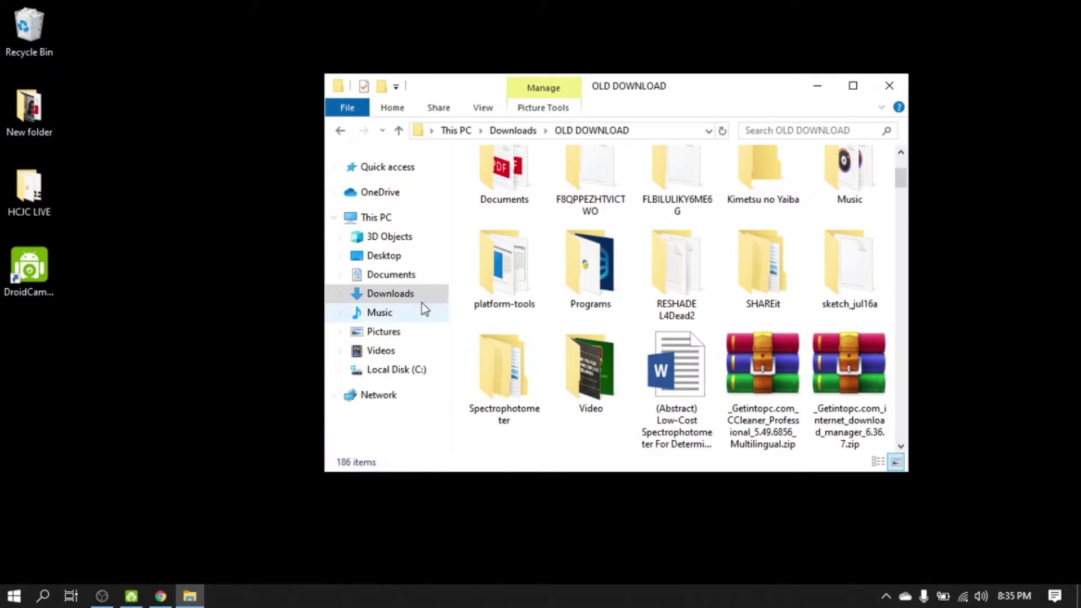
double_click(590, 300)
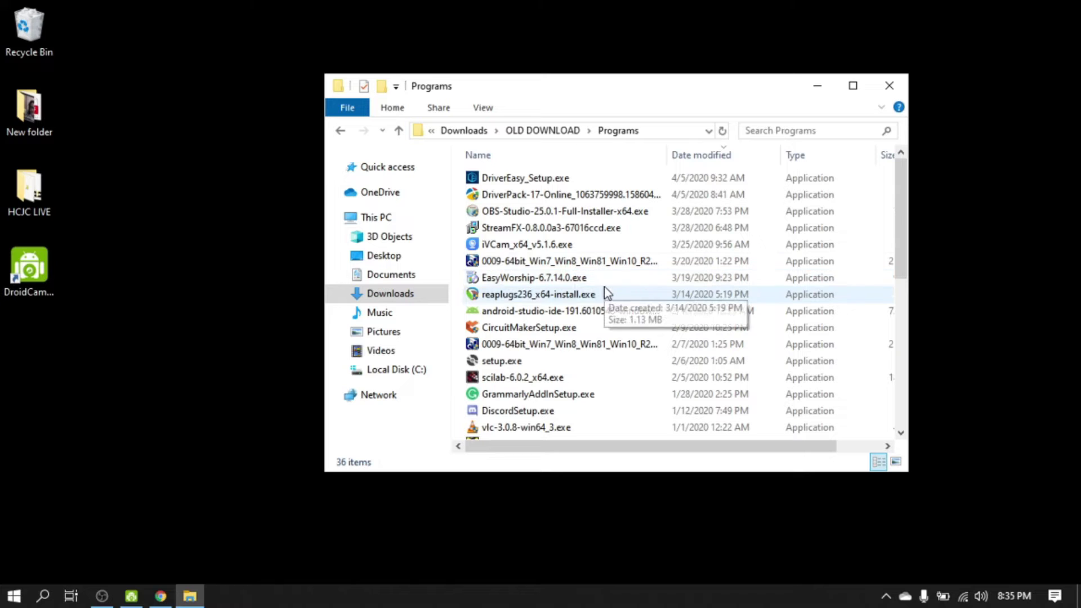
- Run the OBS Studio 25.0.1 installer, then quit setup at the already-running warning
left_click(560, 217)
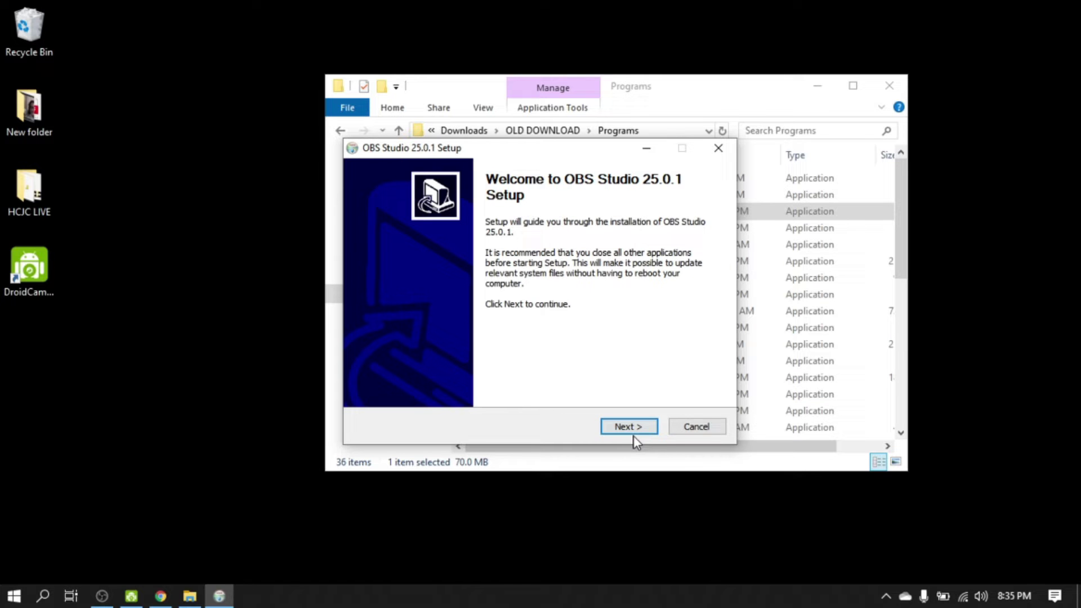
left_click(631, 434)
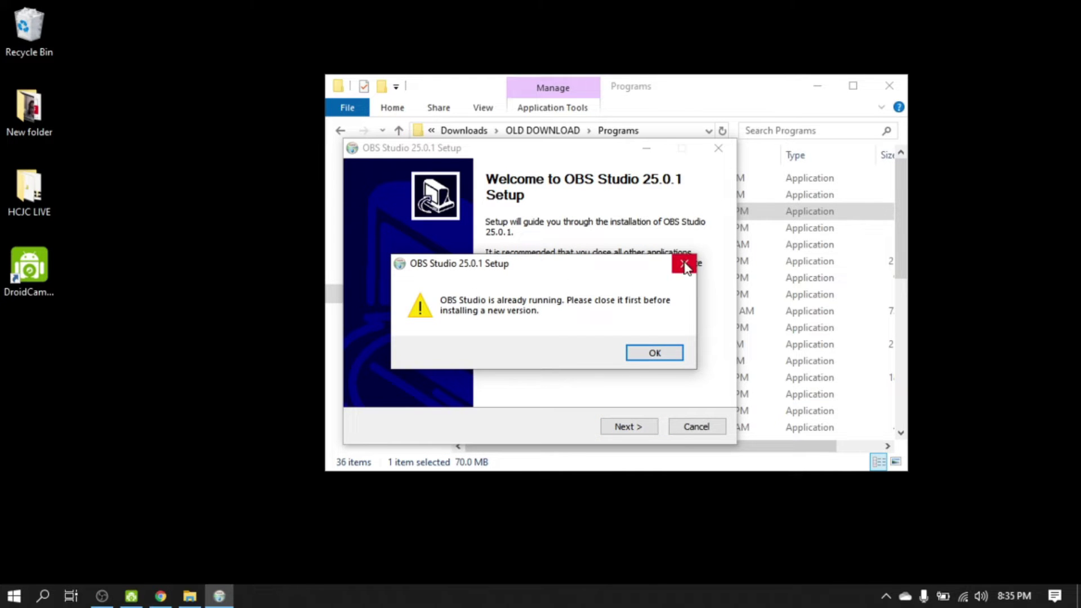
left_click(642, 355)
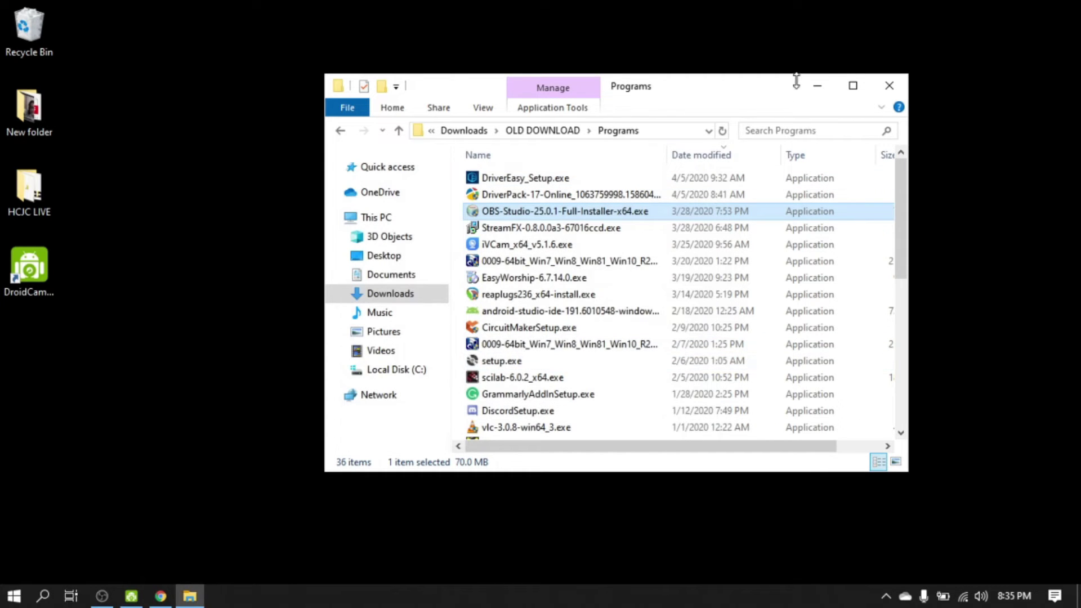
- Launch OBS Studio (64bit) from a Start-menu search, overriding the already-running warning
left_click(815, 89)
key("super")
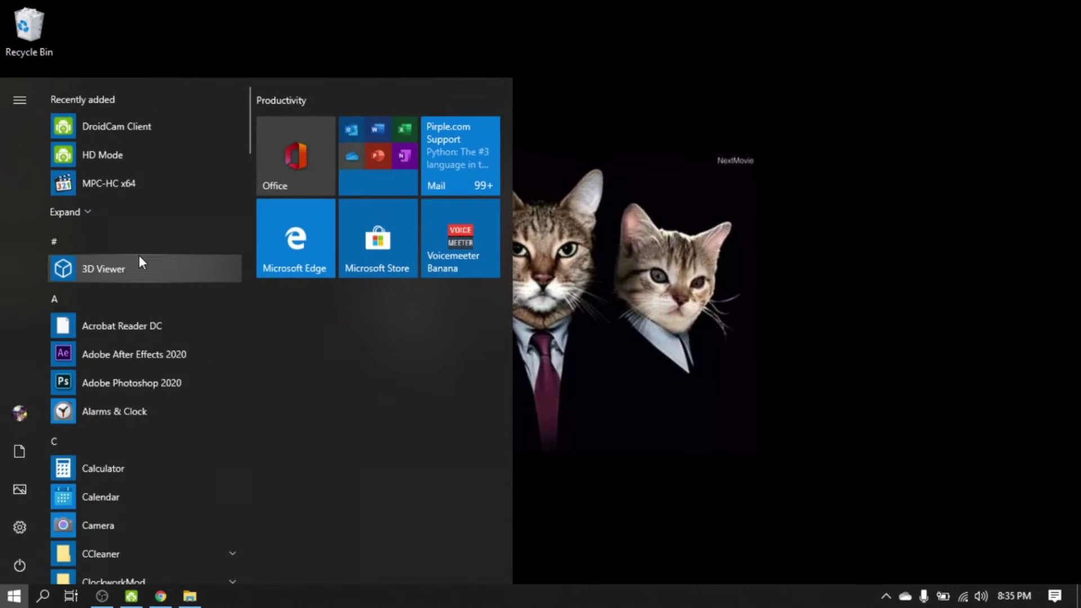
type("obs")
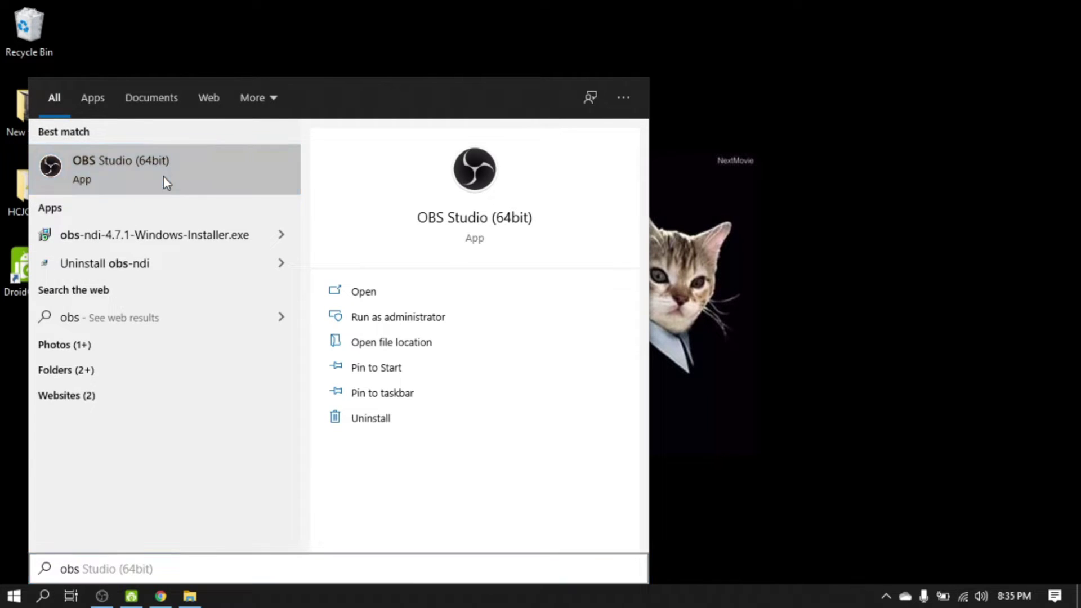
left_click(163, 176)
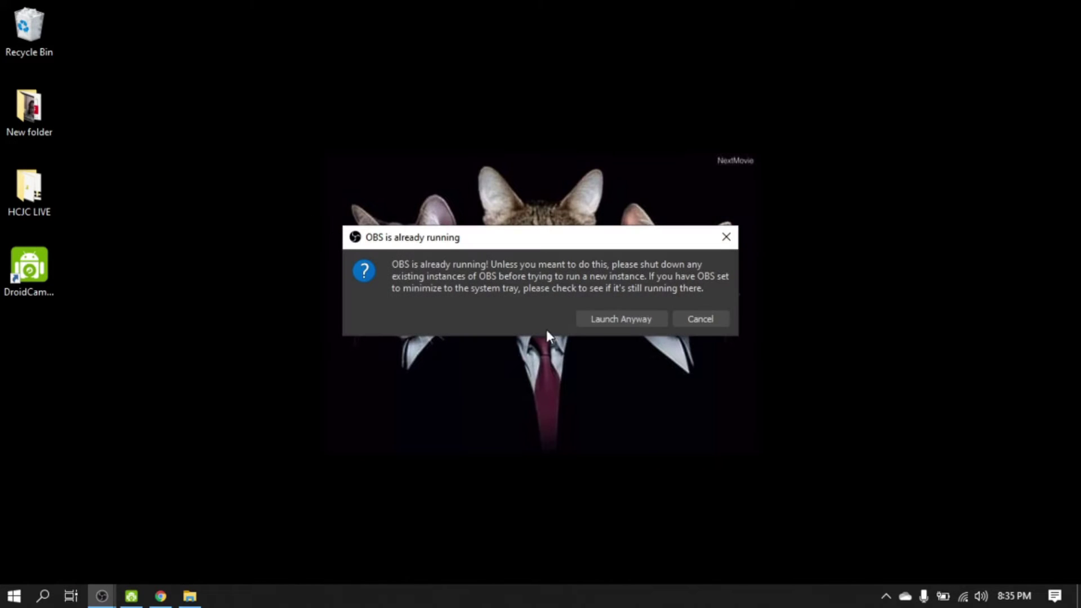
left_click(591, 314)
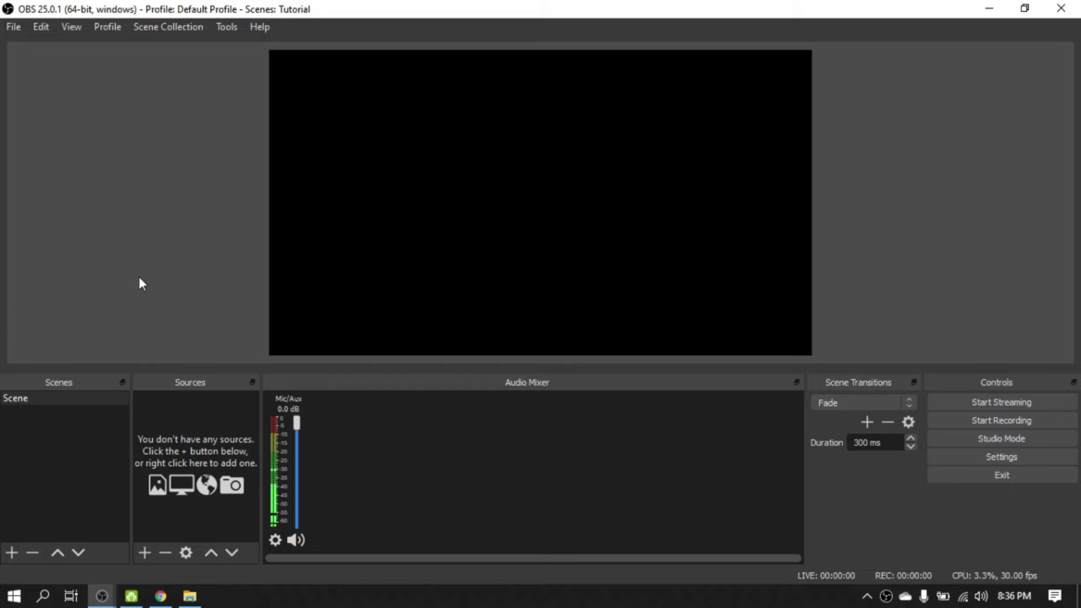
- Launch PowerPoint from the Start menu, leaving OBS Studio open behind it
left_click(14, 593)
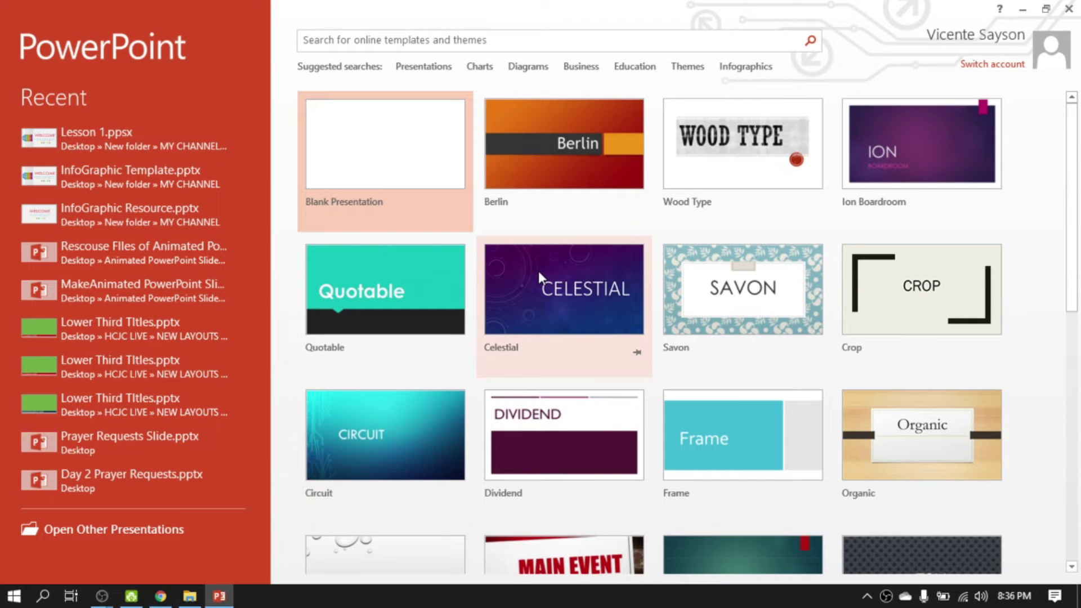
- Create a pink-variant Celestial presentation with HELLO WORLD as the title
left_click(573, 315)
left_click(833, 296)
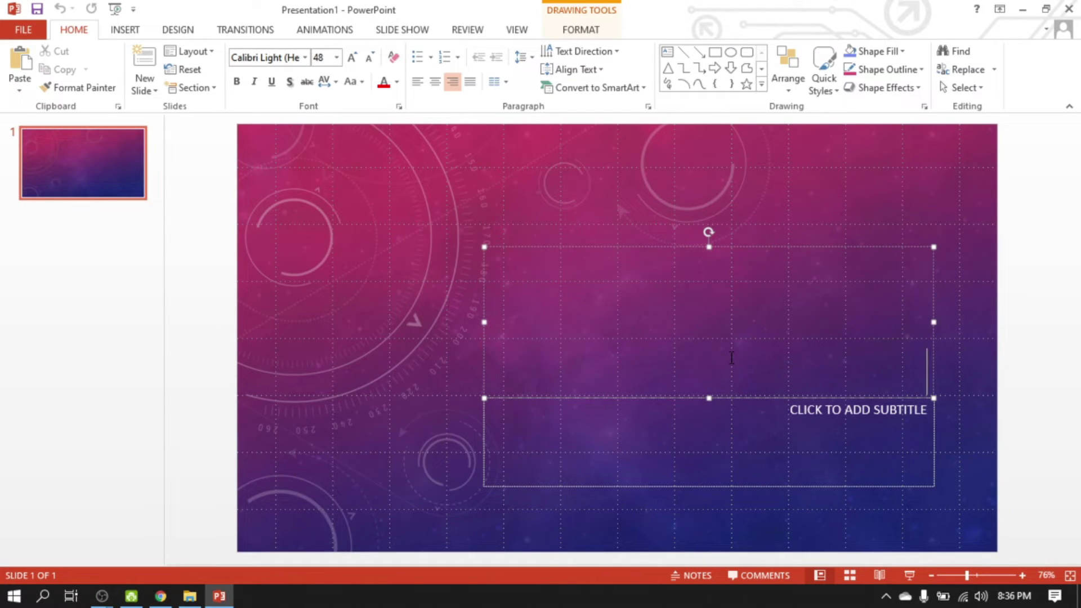
type("HELLO")
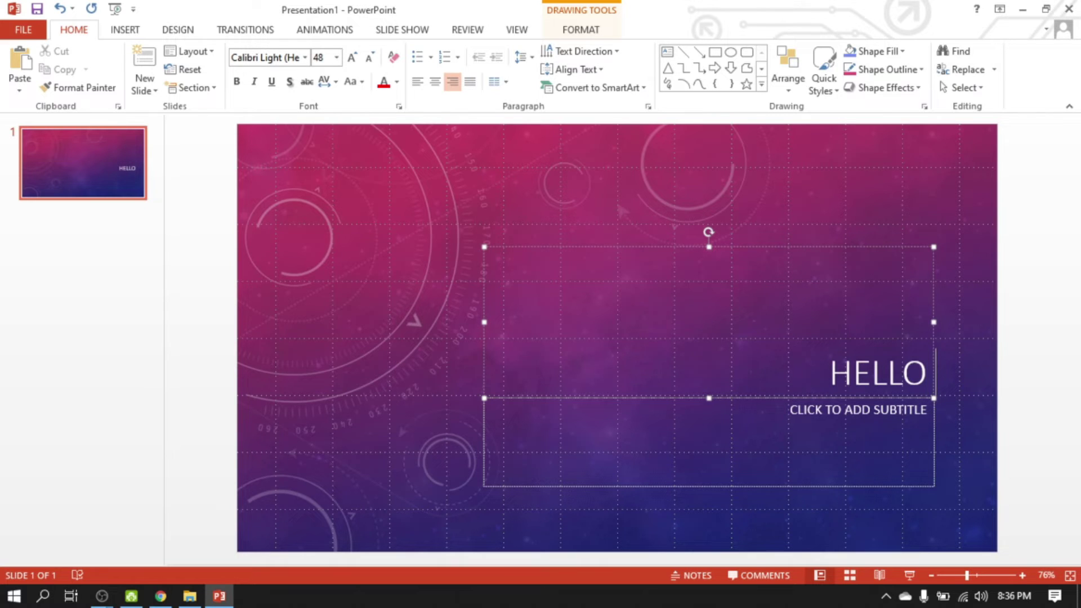
type(" WOR")
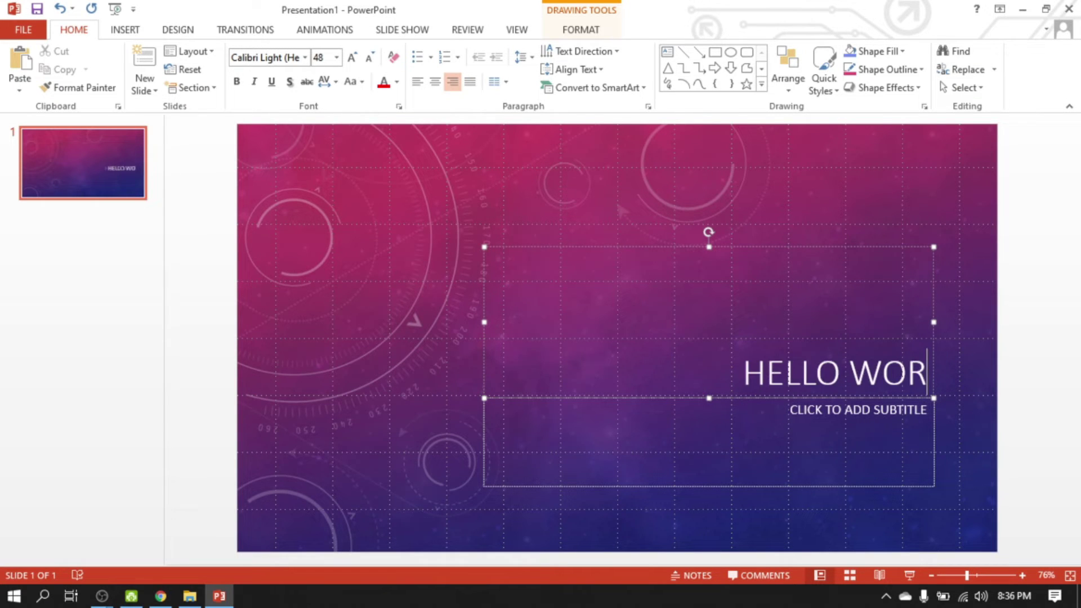
type("LD")
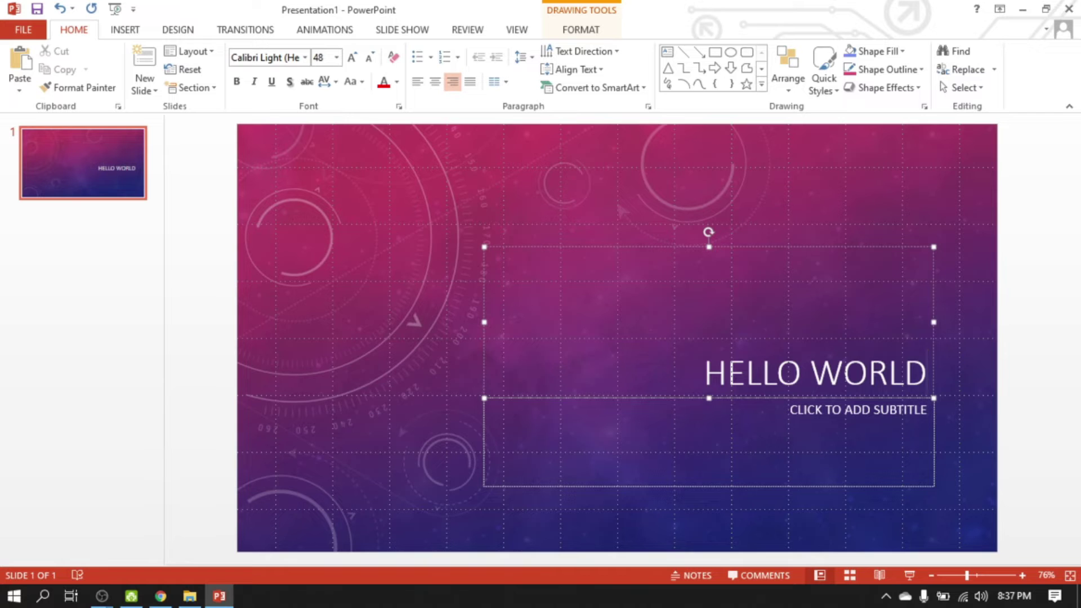
- Duplicate the HELLO WORLD title slide
left_click(548, 344)
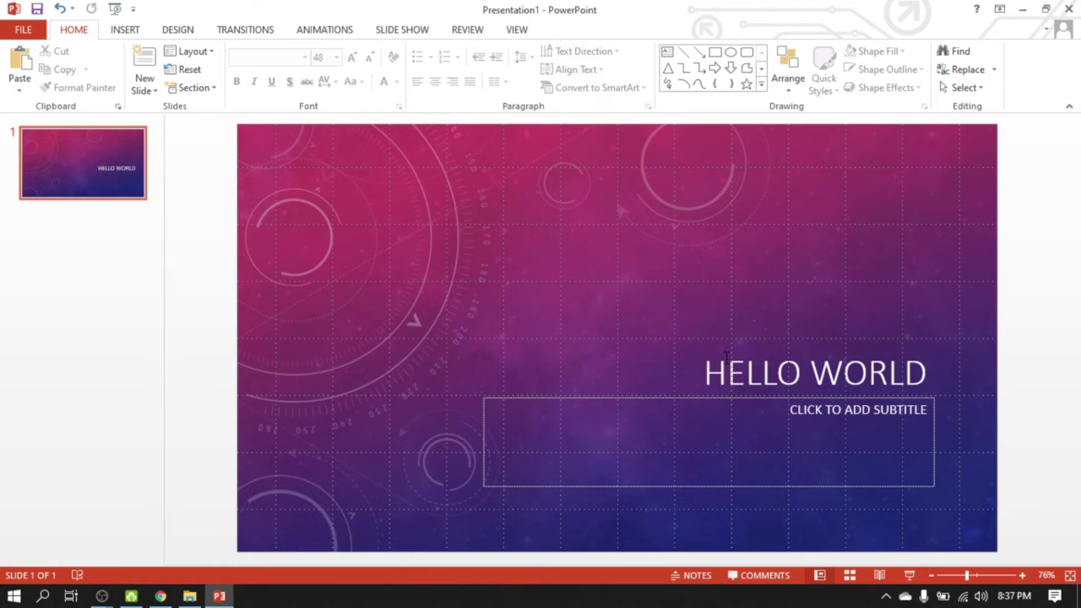
right_click(79, 170)
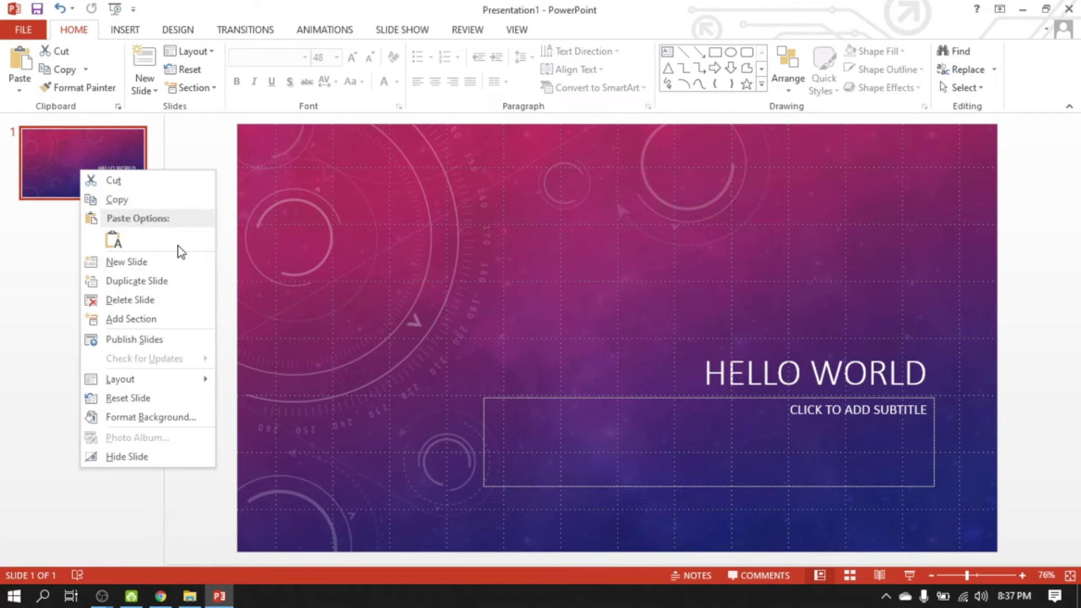
left_click(163, 284)
- Retitle the copied slide WELCOME OBS, then return to slide 1 and the Slide Show tab
left_click(760, 373)
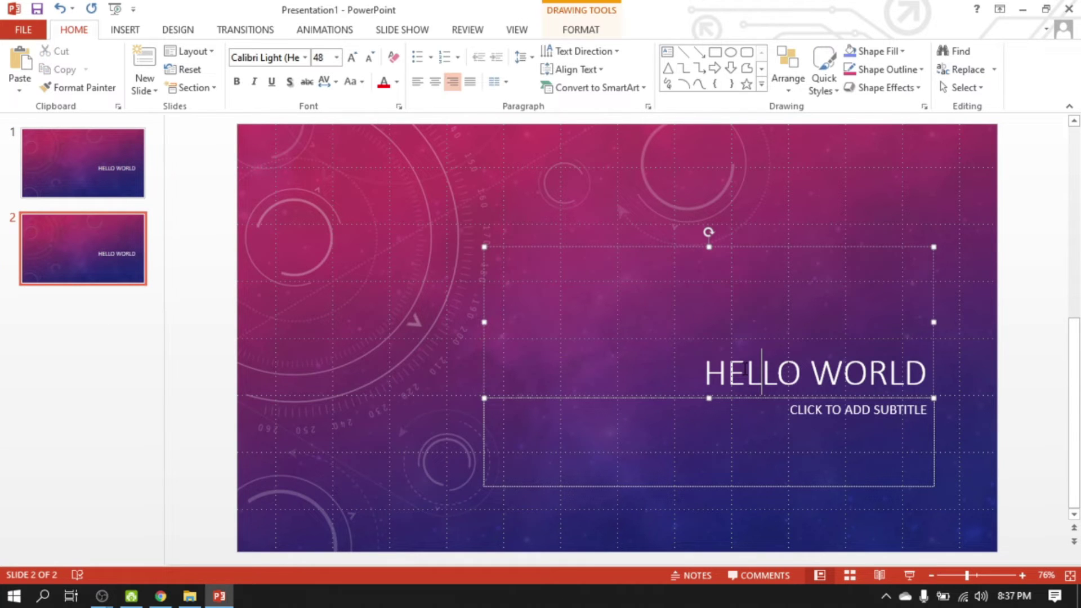
triple_click(744, 372)
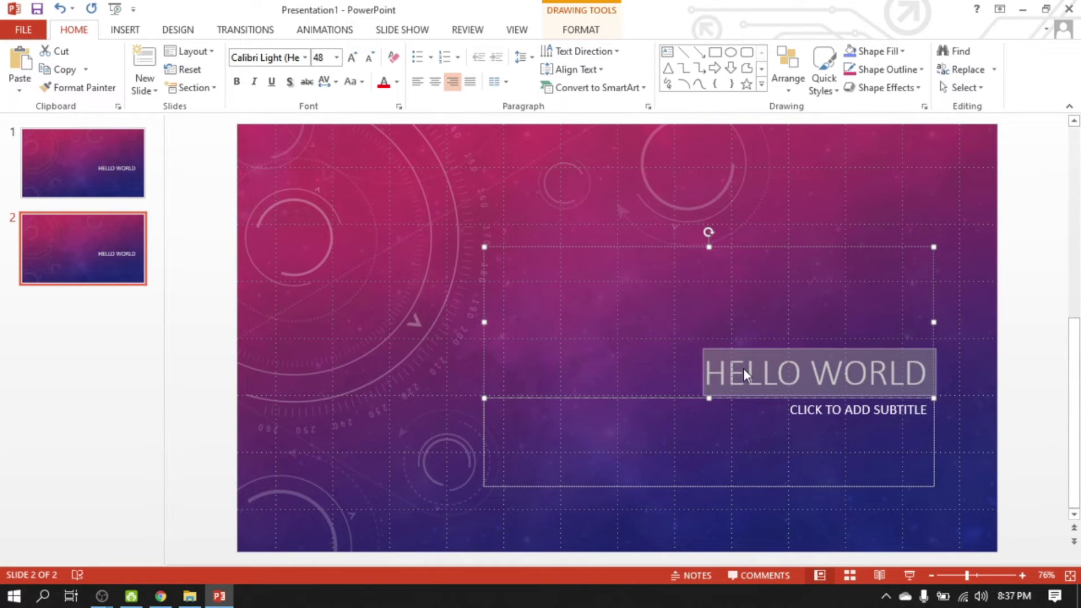
type("WELC")
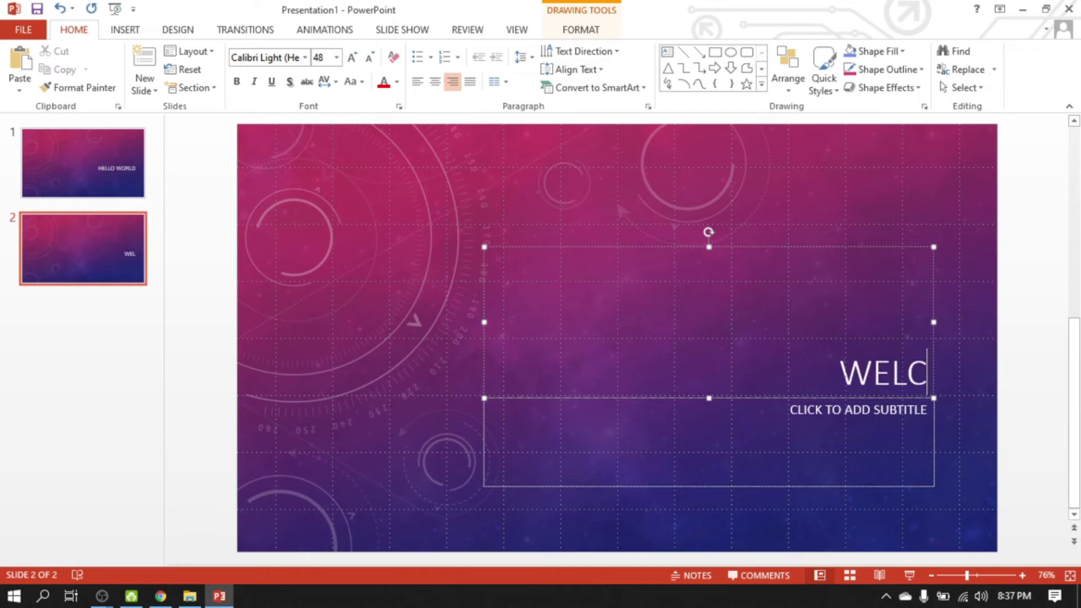
type("OME OBS")
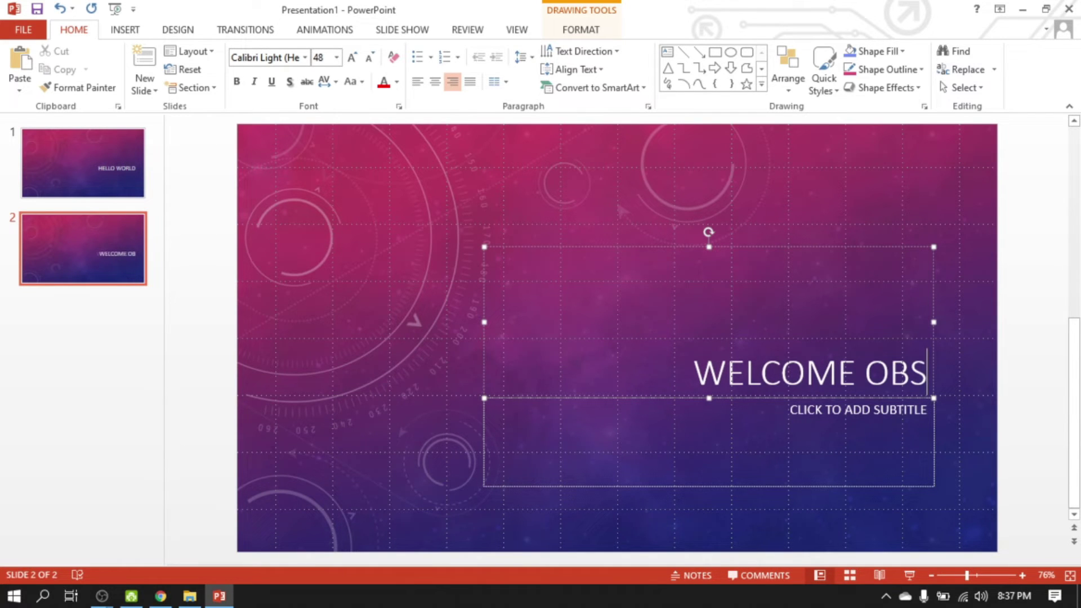
left_click(417, 306)
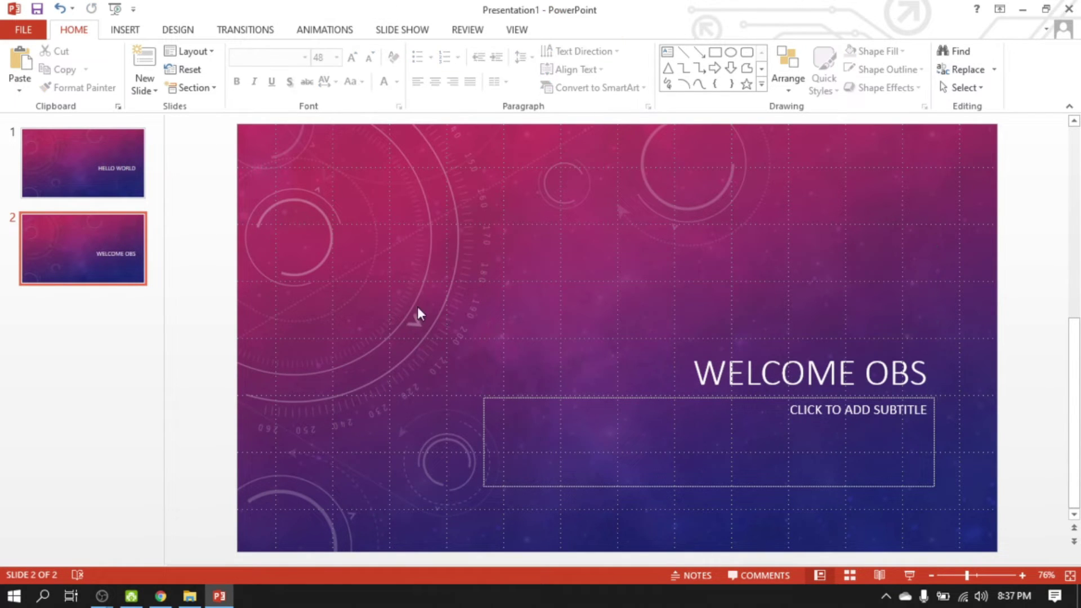
left_click(72, 163)
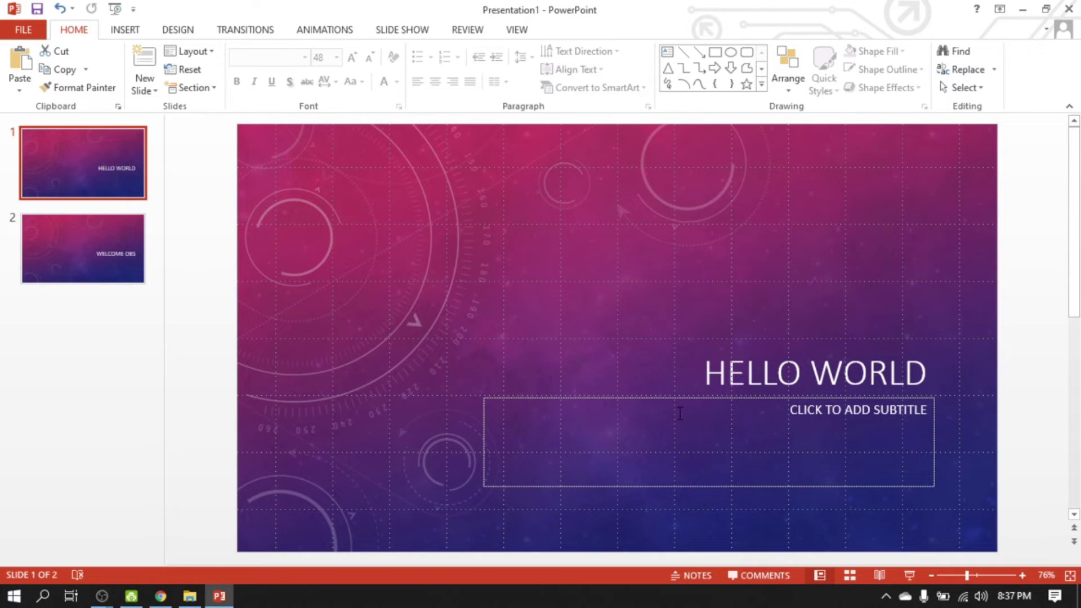
left_click(402, 30)
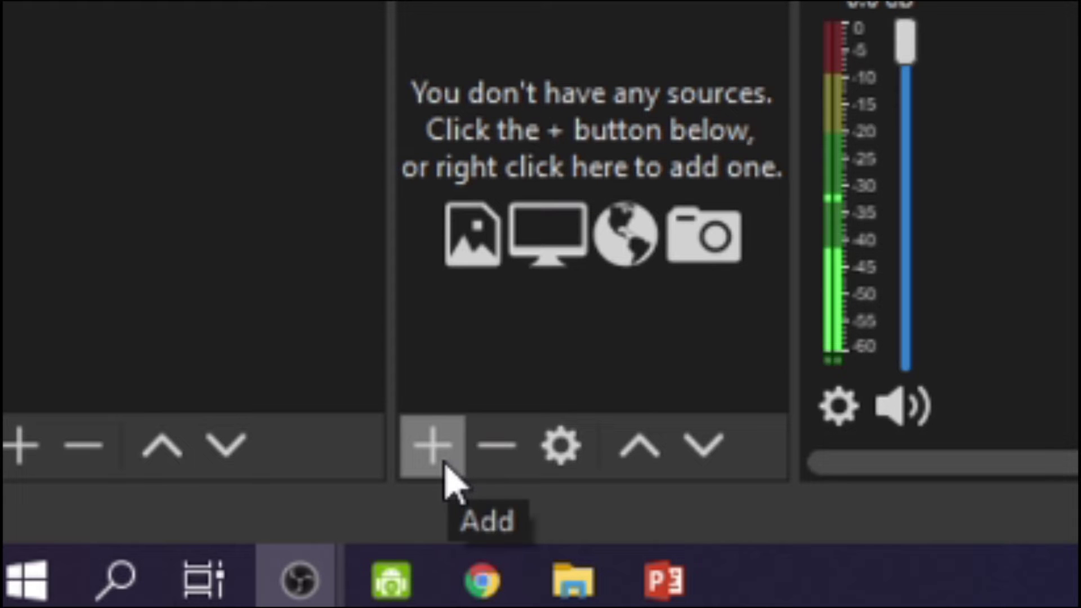
- Add a Window Capture source to the scene and name it Presentation
left_click(432, 470)
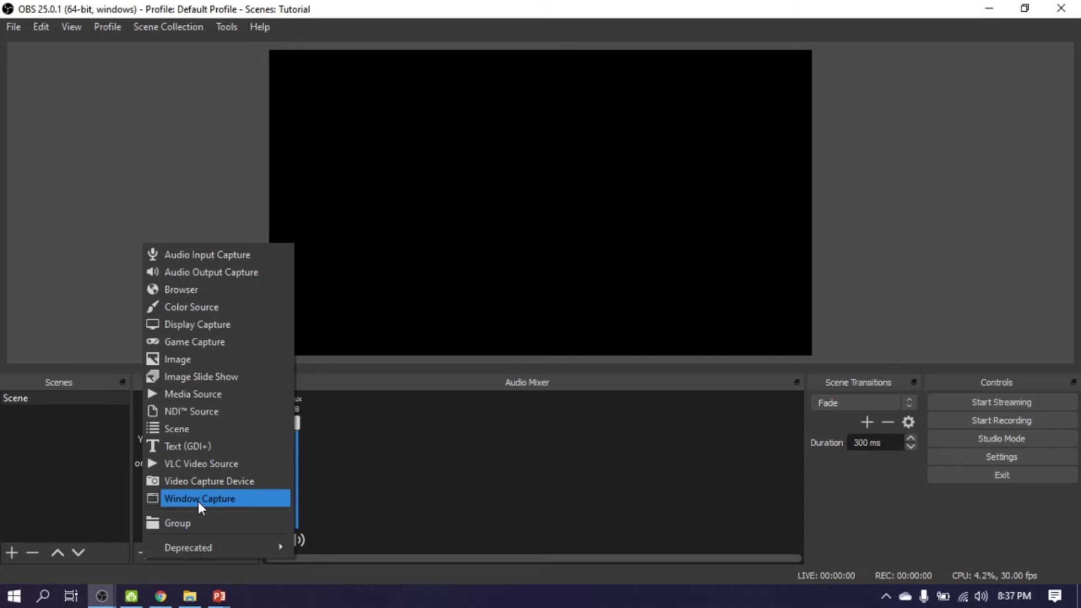
left_click(198, 499)
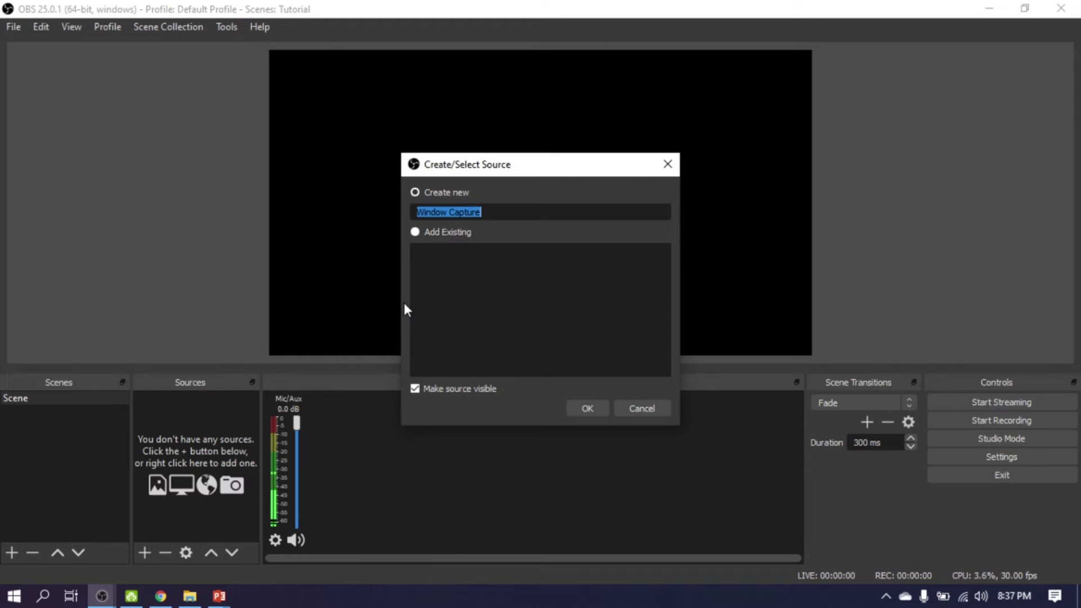
type("Pre")
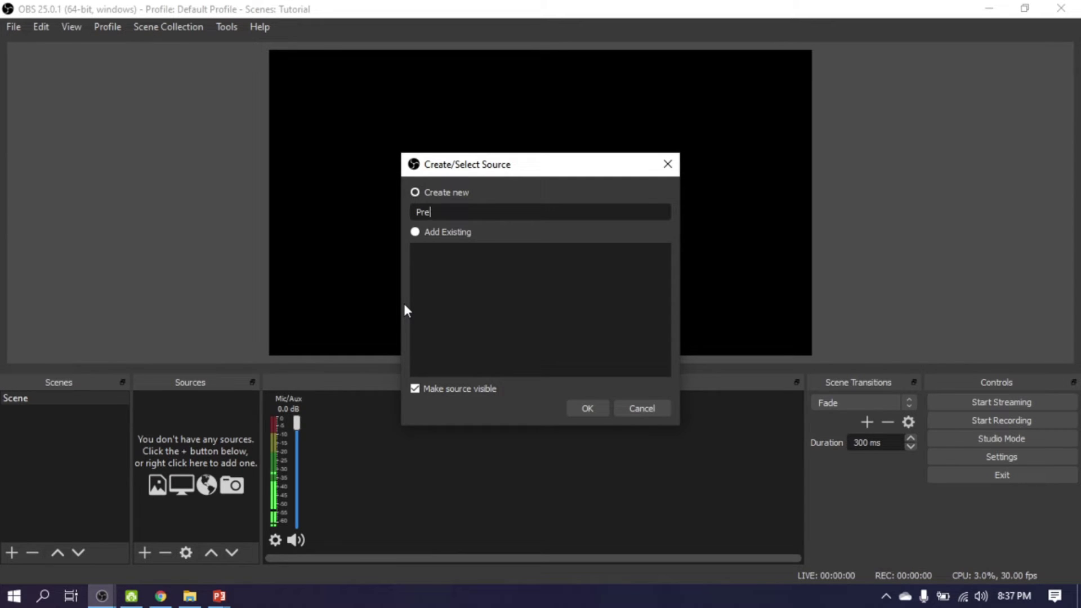
type("sentat")
type("ion")
- Point the Presentation source at the PowerPoint Slide Show window with cursor capture off
left_click(585, 408)
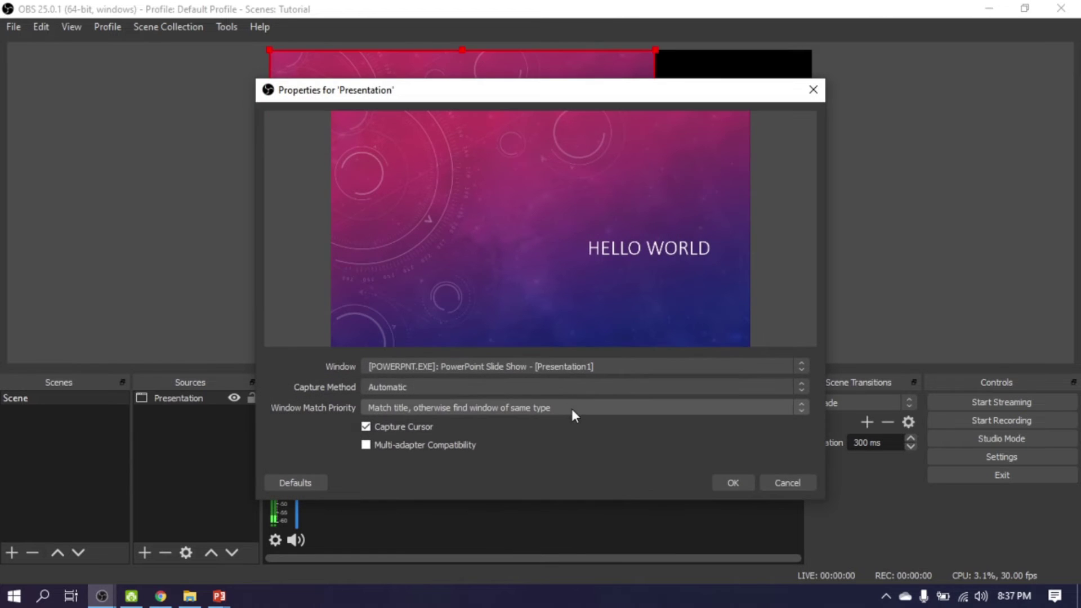
left_click(566, 364)
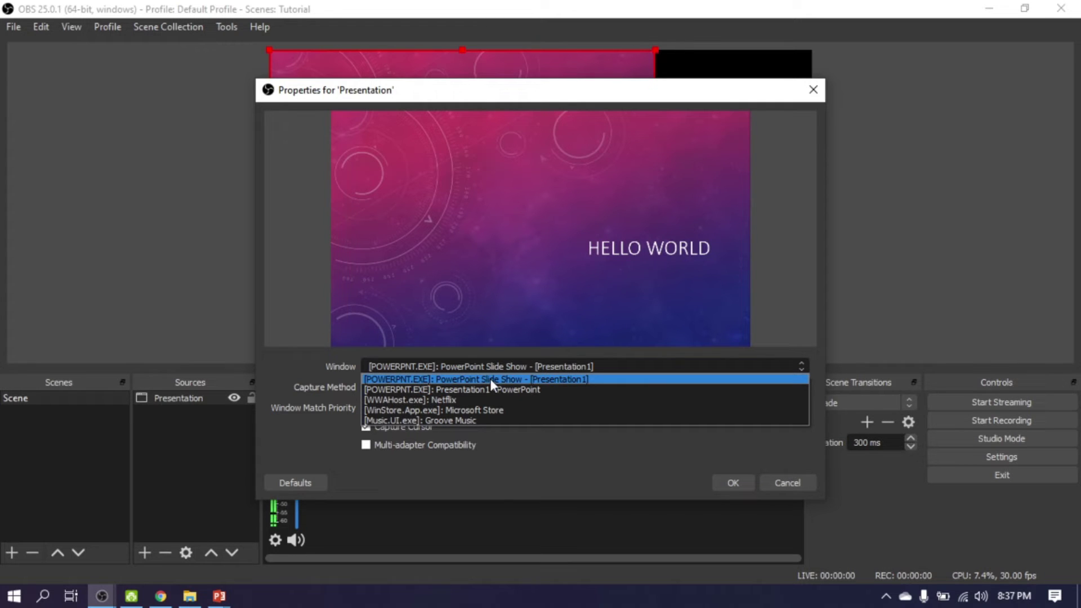
left_click(570, 378)
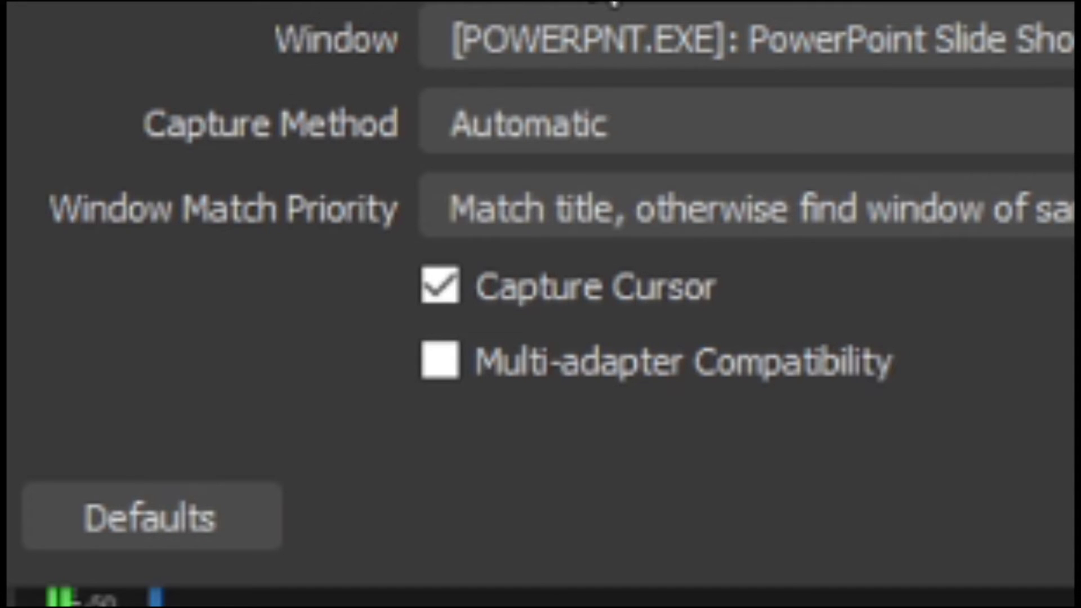
left_click(467, 304)
left_click(726, 481)
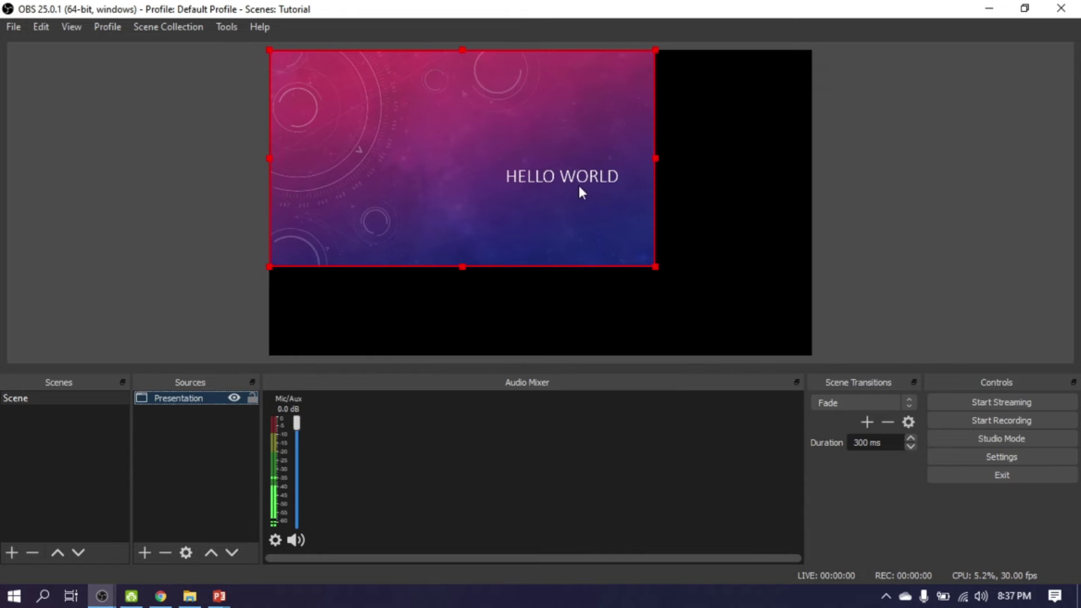
- Drag the Presentation source's corner until the HELLO WORLD slide covers the whole preview
right_click(492, 201)
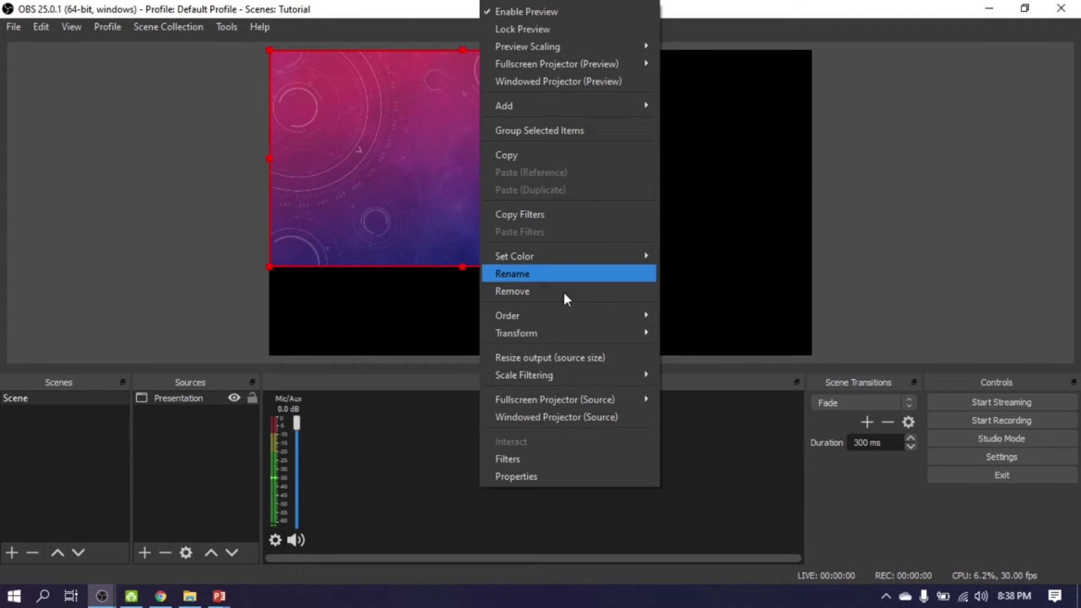
key("Escape")
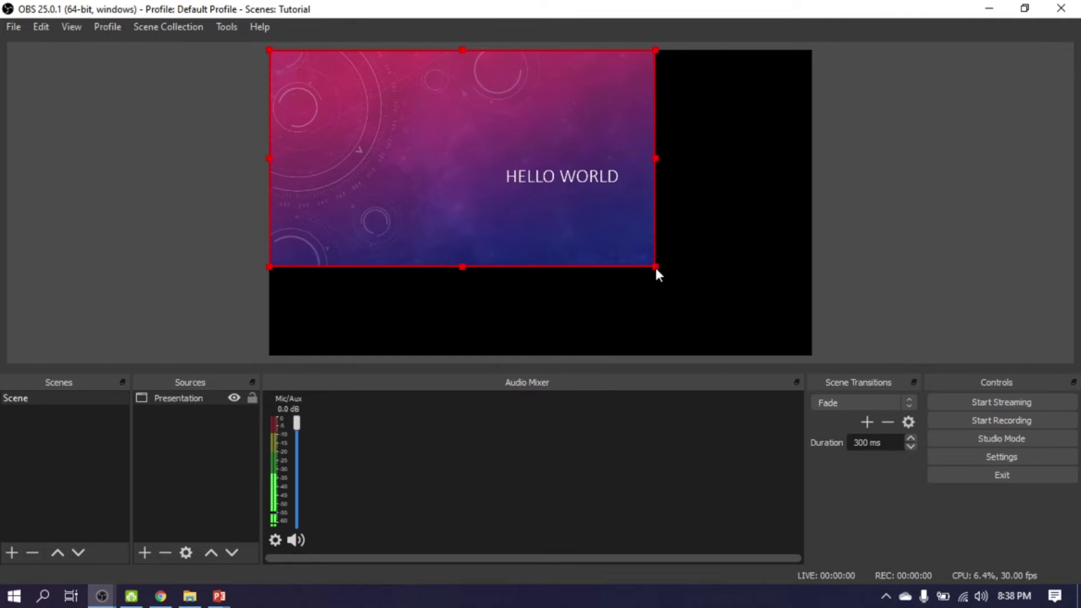
left_click_drag(656, 267, 800, 352)
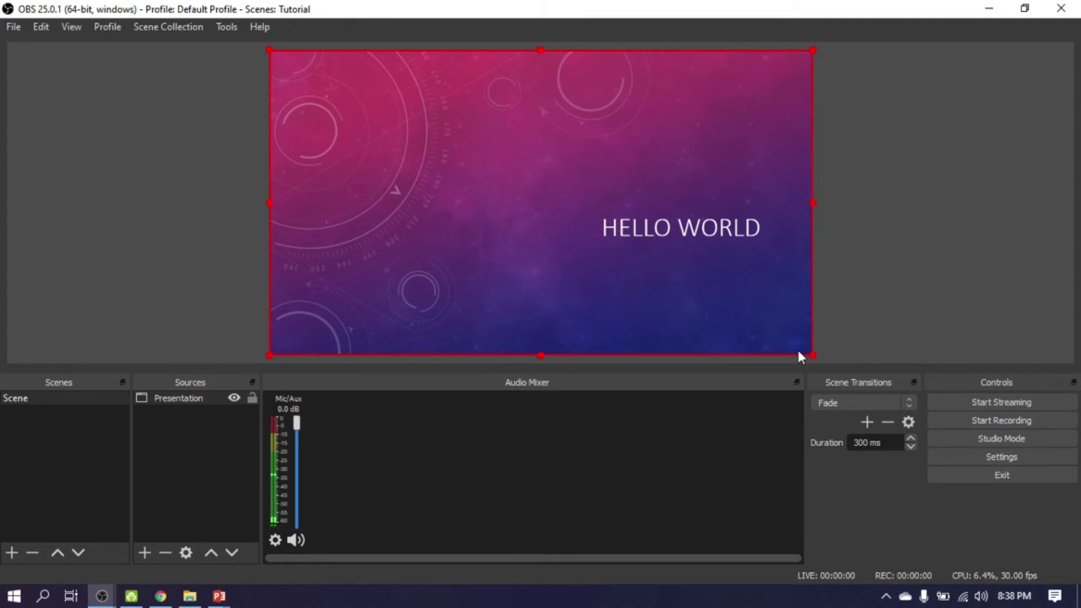
left_click(142, 281)
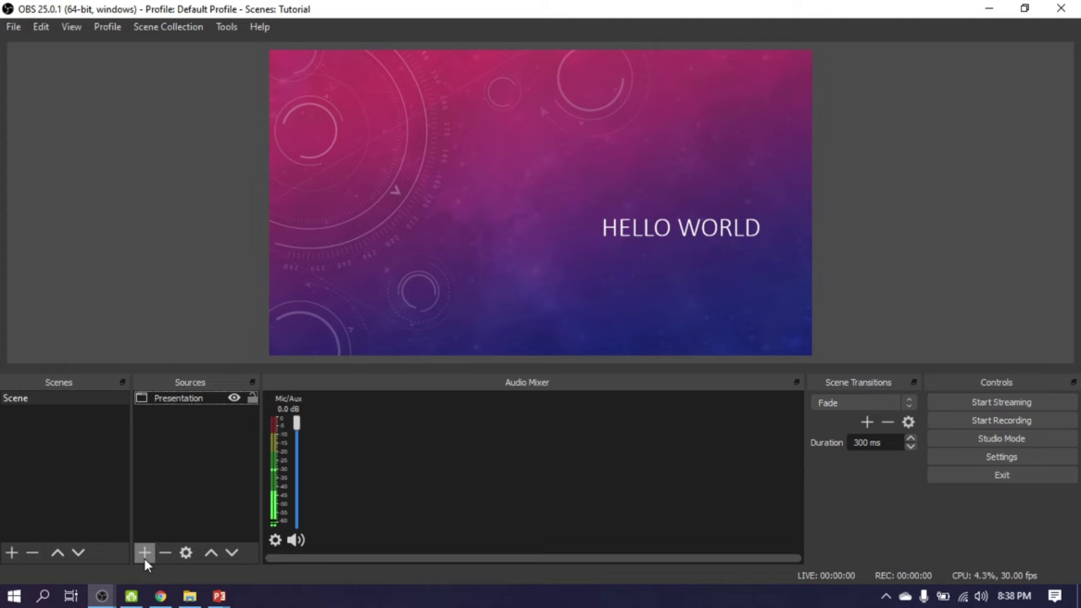
- Add a Video Capture Device source named Camera using the DroidCam Source 3 device
left_click(144, 556)
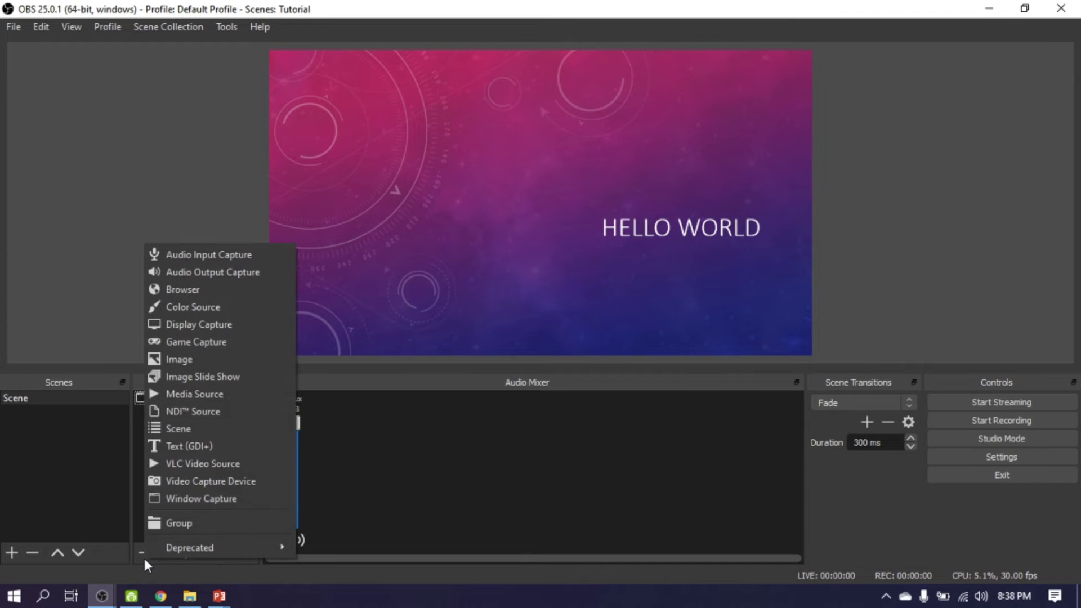
left_click(185, 482)
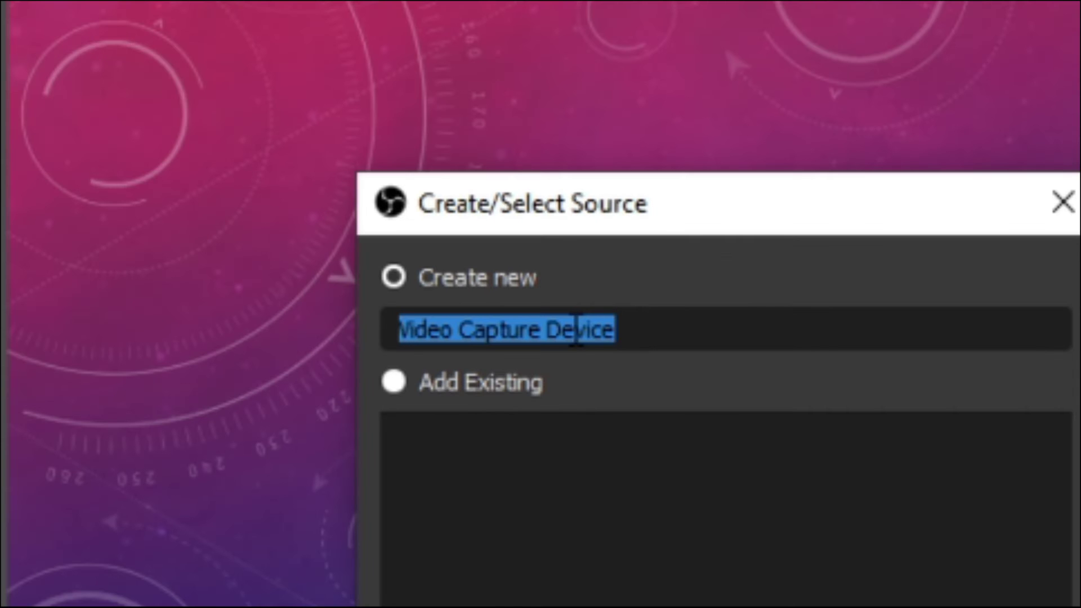
type("Ca")
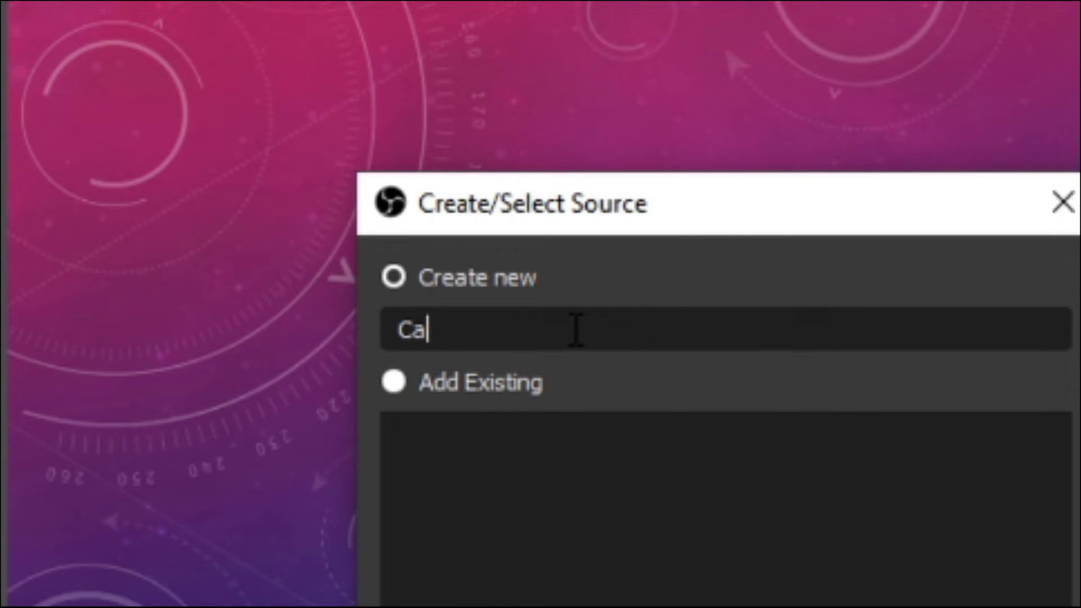
type("mera")
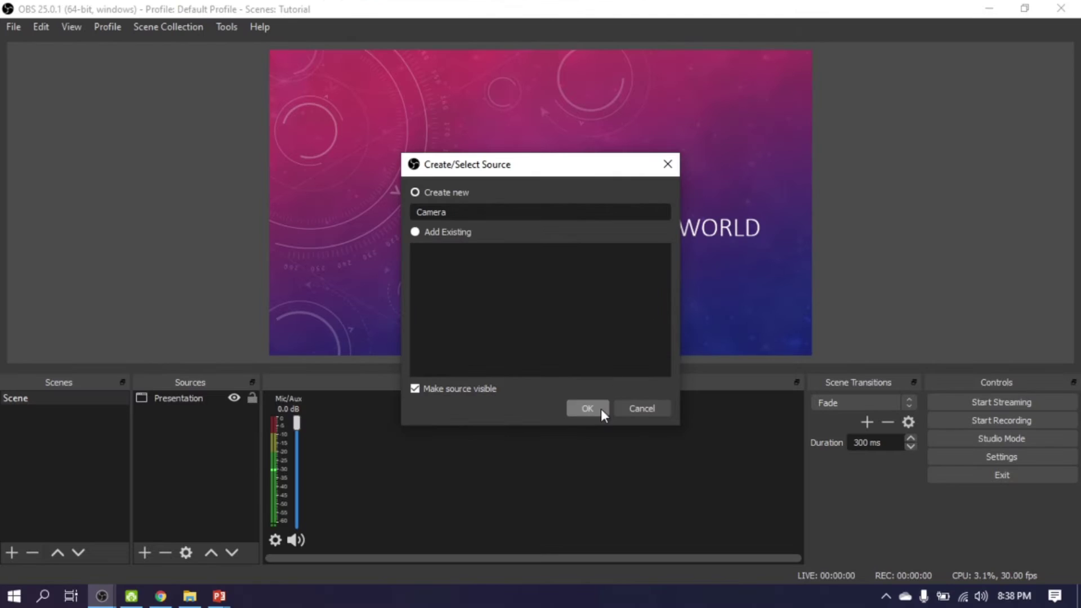
left_click(601, 409)
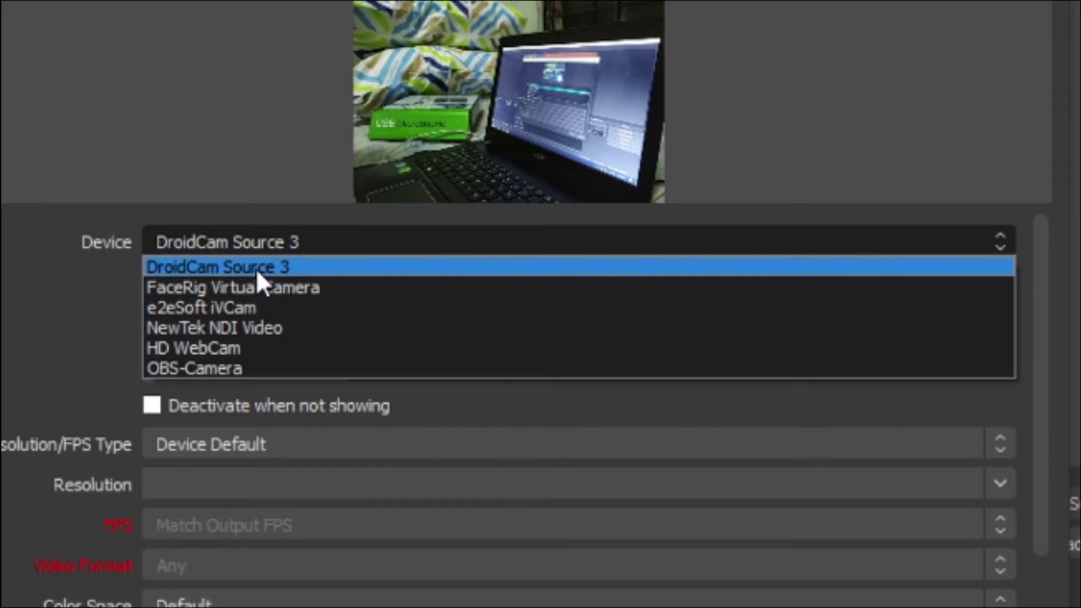
left_click(273, 262)
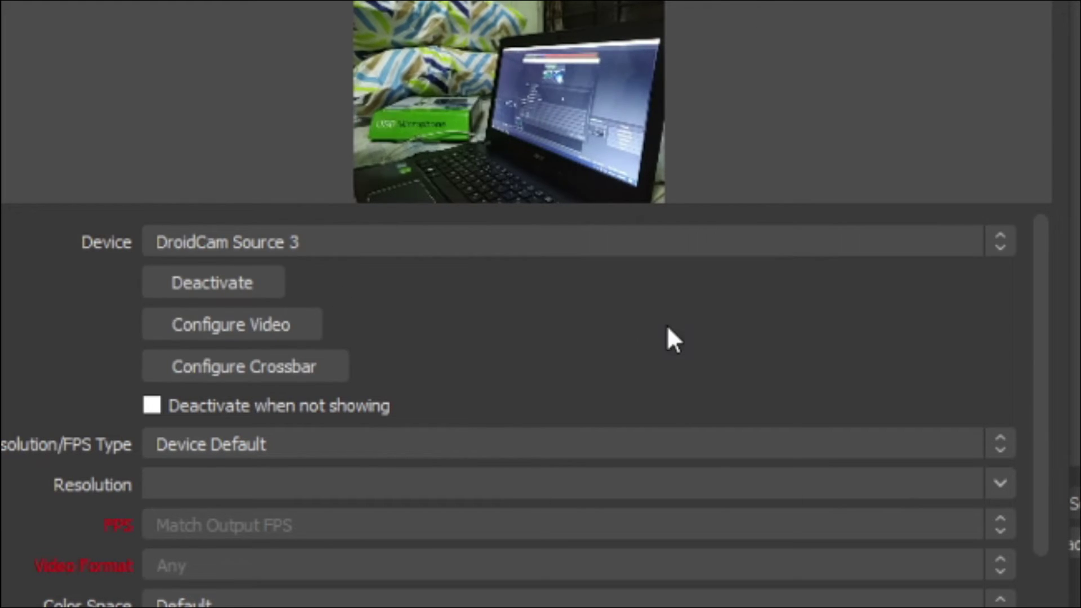
scroll(689, 280, "down", 3)
scroll(688, 282, "up", 3)
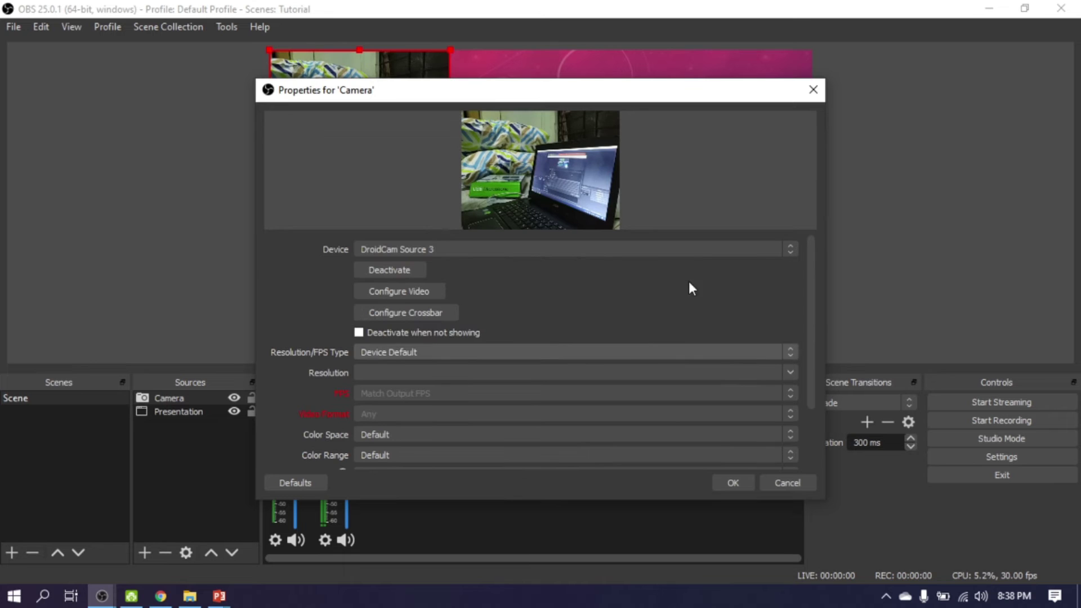
- Confirm the Camera source and place the camera feed at the slide's left middle
left_click(733, 484)
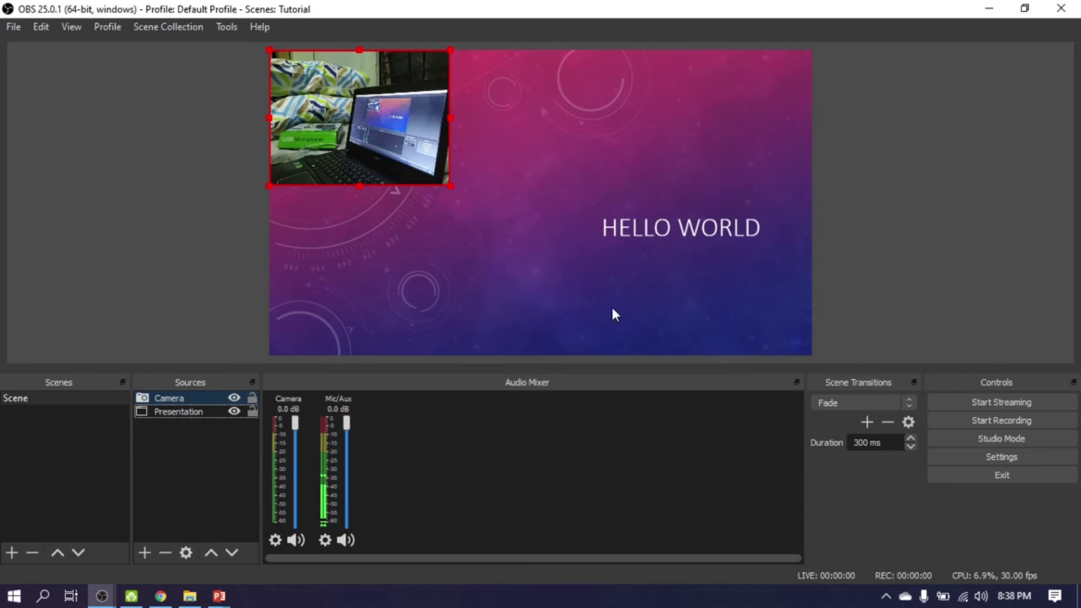
left_click_drag(451, 185, 447, 181)
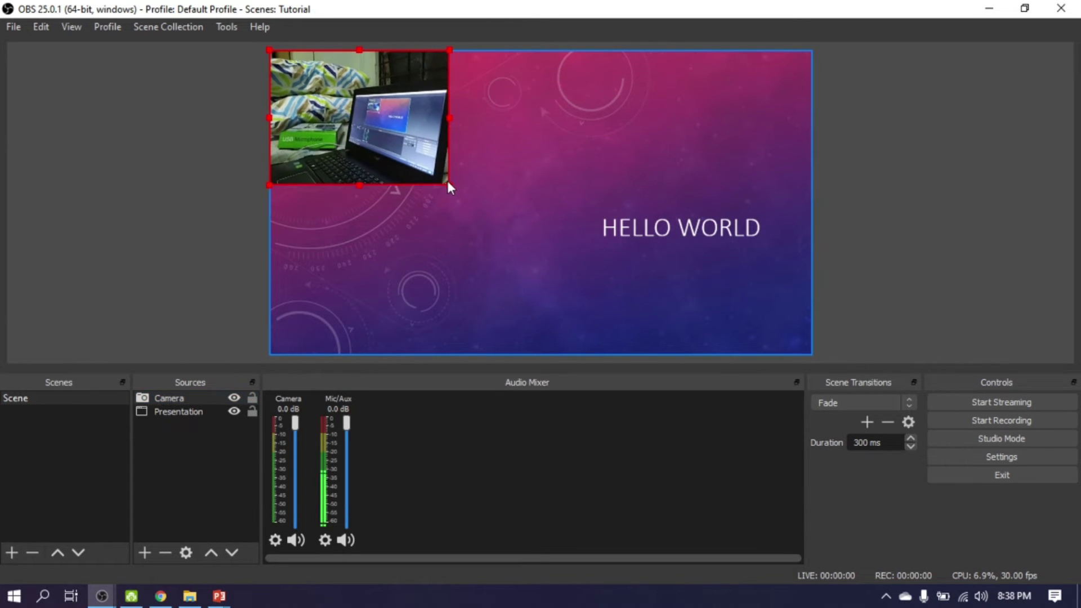
mouse_move(386, 109)
left_mouse_down()
mouse_move(447, 194)
mouse_move(485, 222)
mouse_move(410, 278)
left_mouse_up()
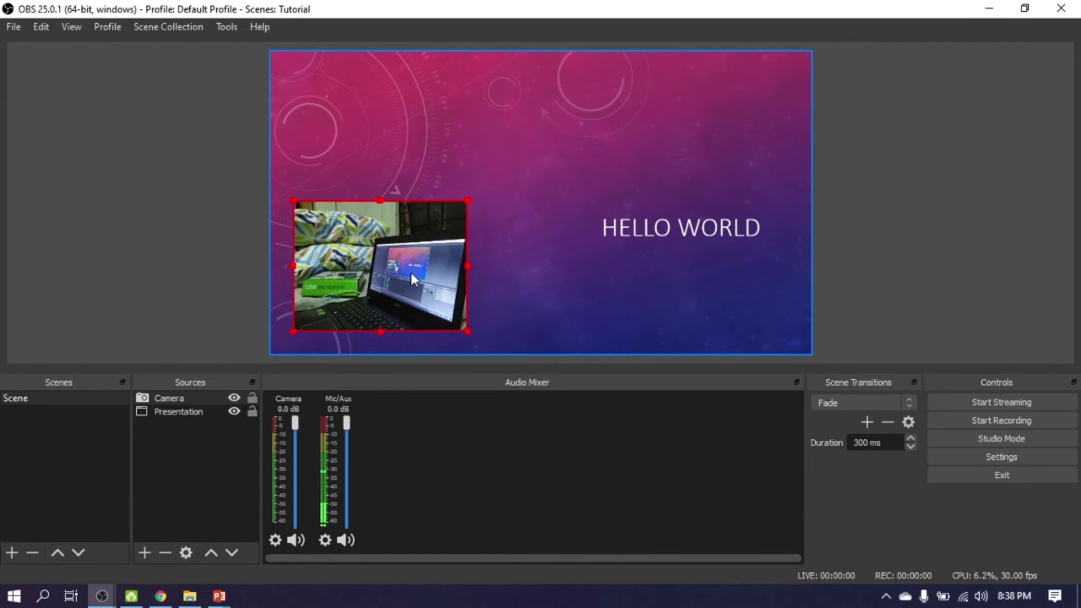
left_click(181, 168)
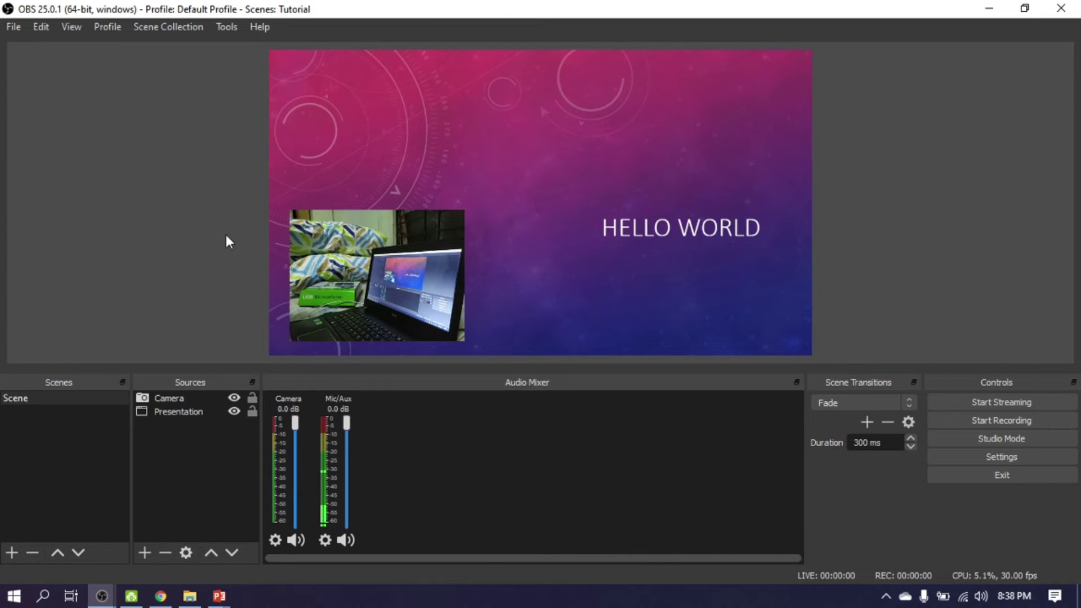
left_click(421, 269)
left_click(654, 256)
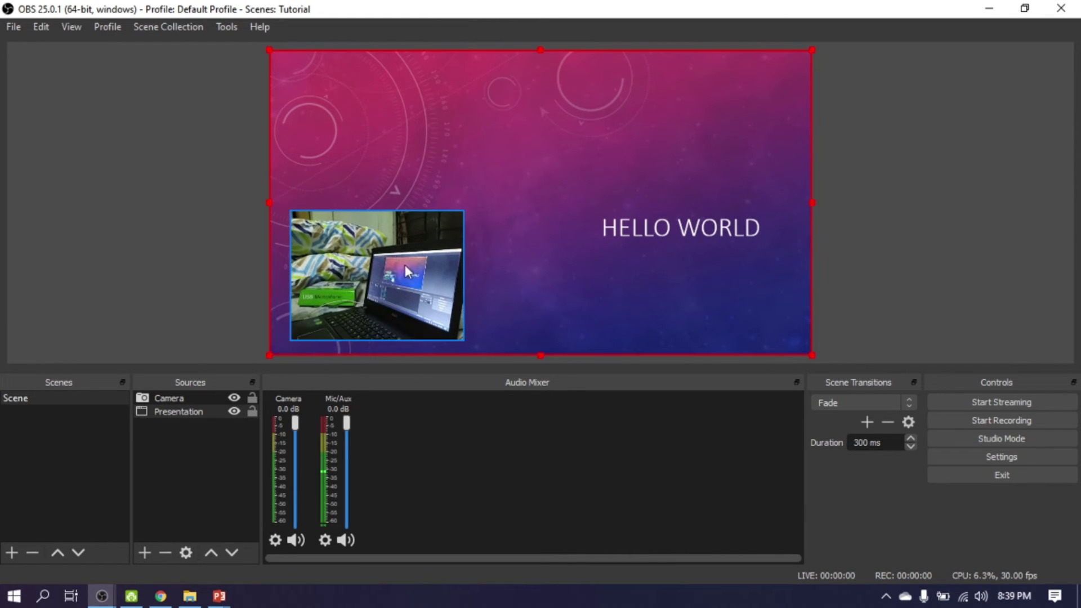
left_click(419, 304)
left_click_drag(367, 289, 361, 226)
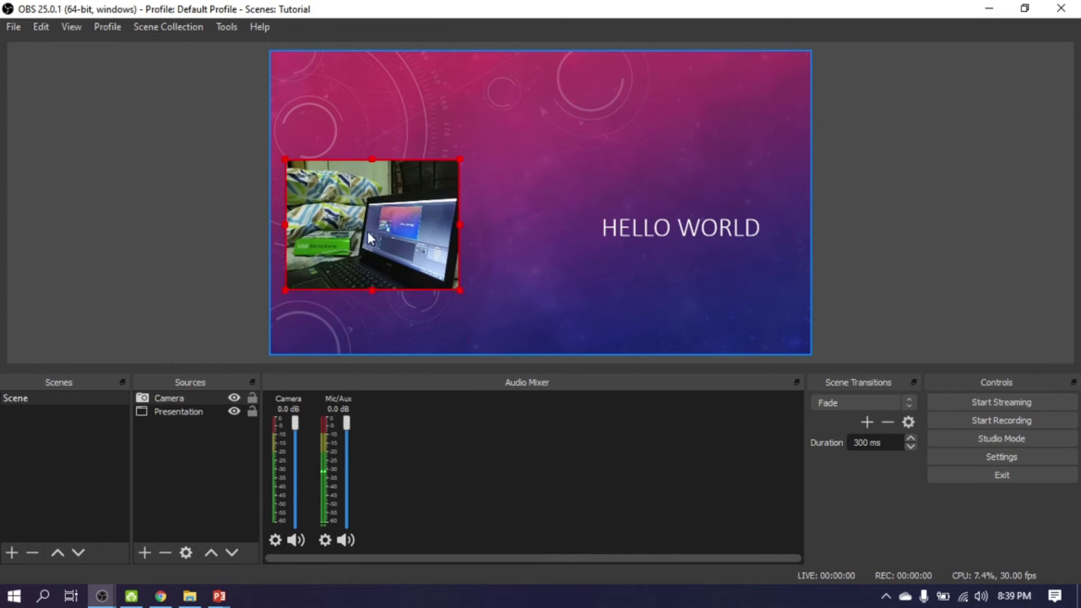
- Shrink the HELLO WORLD slide and move it to the right half of the scene
left_click(557, 247)
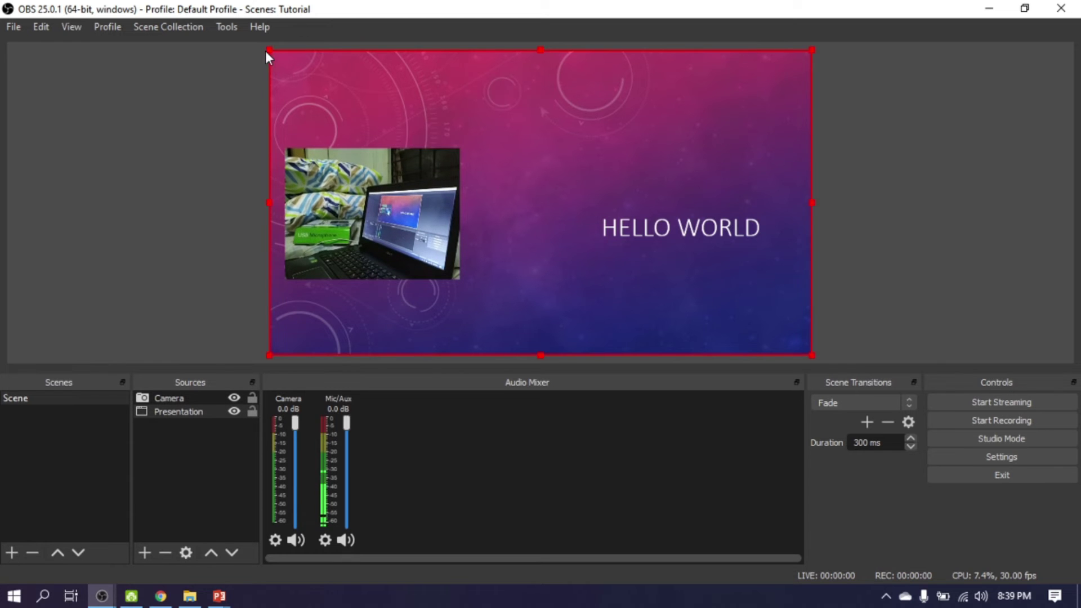
mouse_move(267, 52)
left_mouse_down()
mouse_move(566, 185)
mouse_move(597, 183)
left_mouse_up()
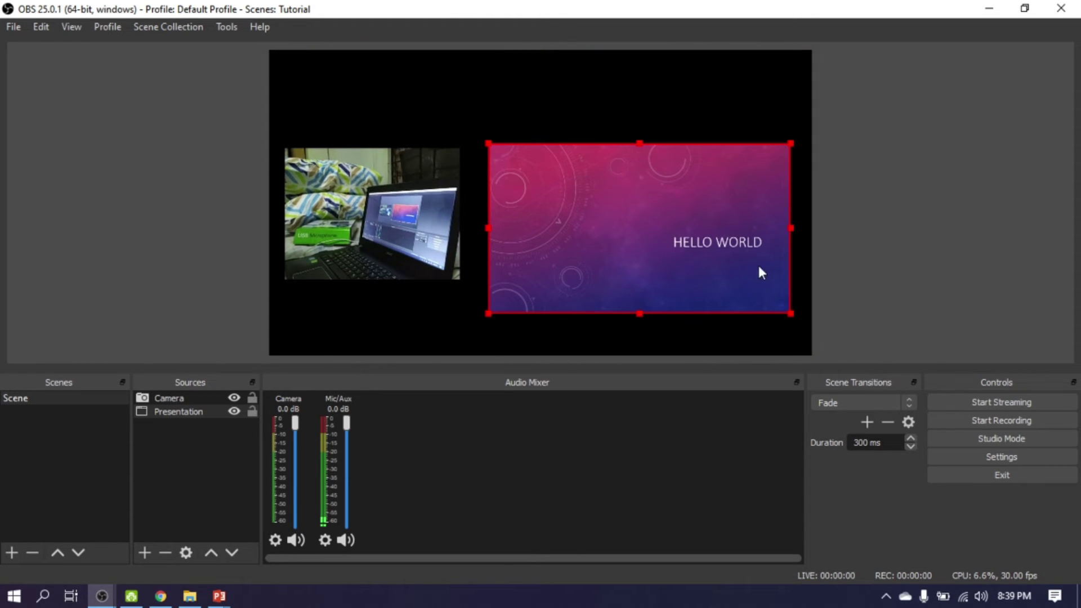
left_click_drag(791, 312, 740, 277)
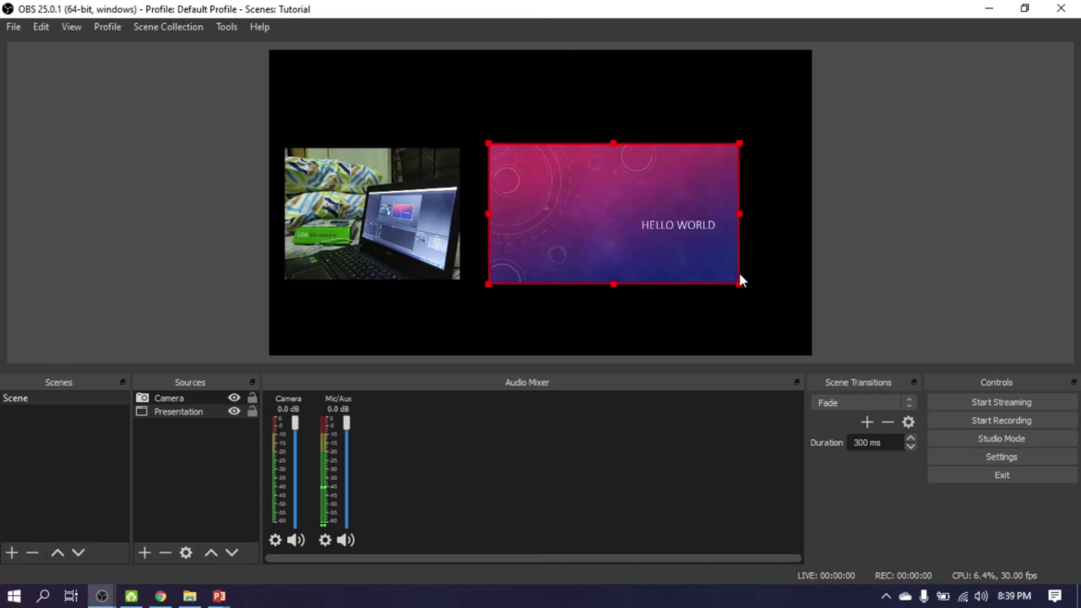
left_click_drag(610, 232, 623, 224)
- Raise and enlarge the camera feed, then nudge the slide left beside it
left_click_drag(459, 203, 474, 196)
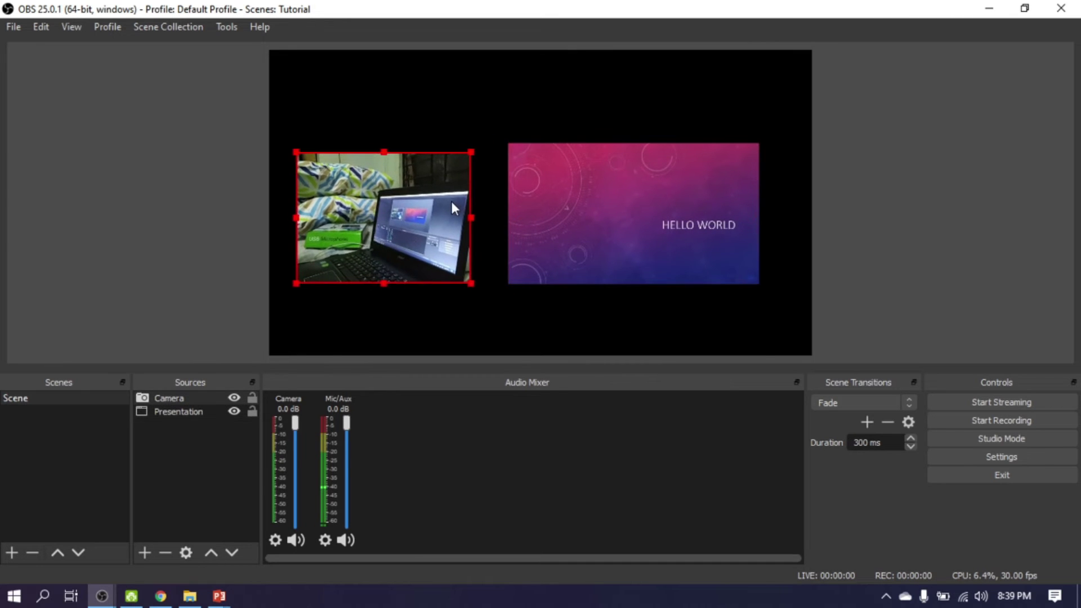
left_click_drag(481, 277, 488, 284)
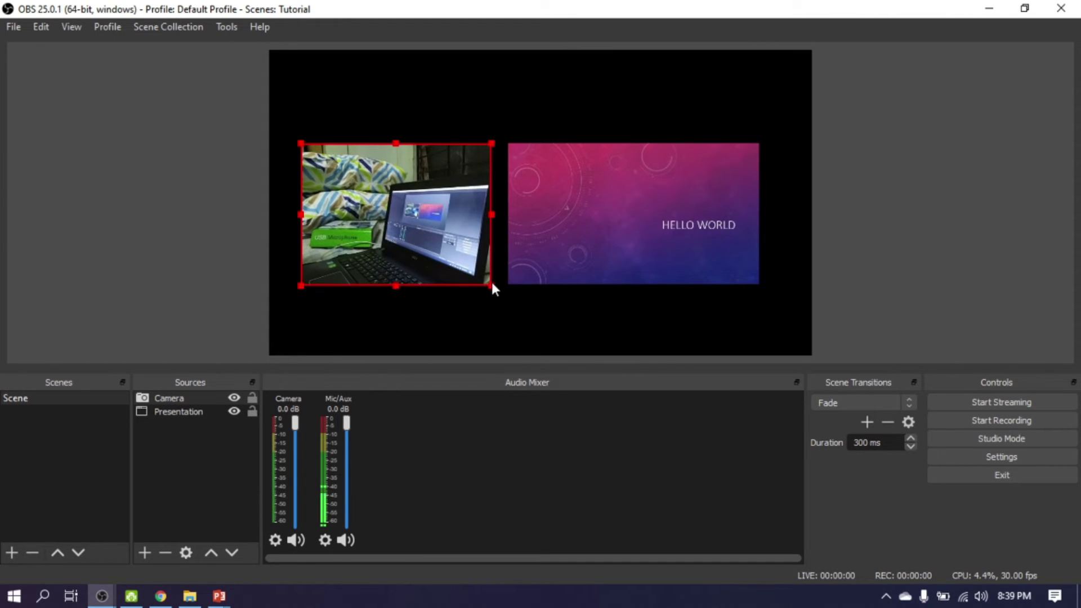
left_click(498, 285)
left_click_drag(653, 220, 640, 220)
left_click(656, 327)
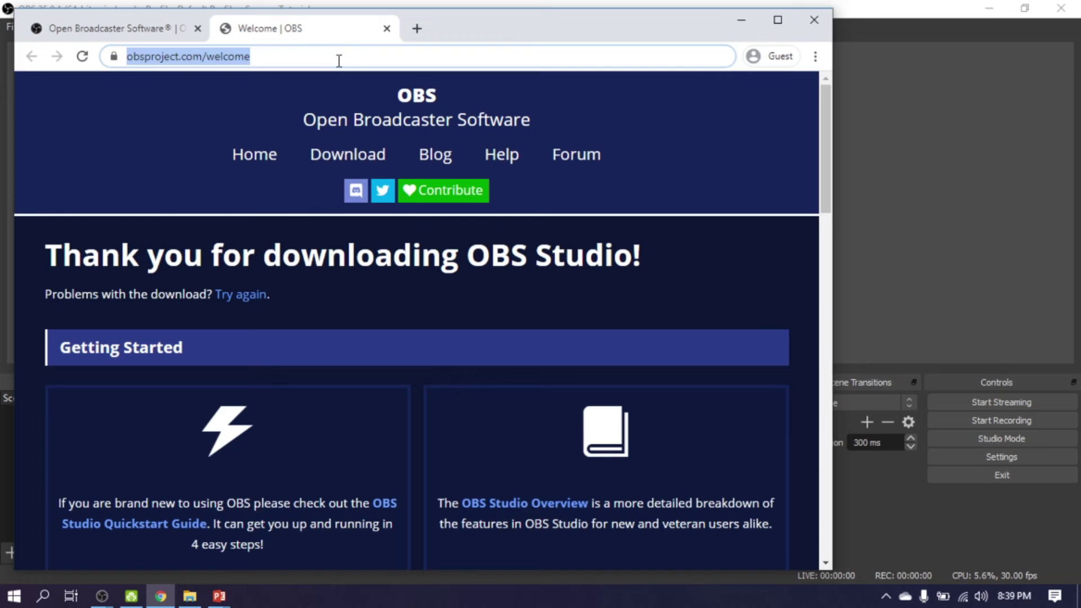
- Search Google for 'face' and open the Facebook login result
type("face")
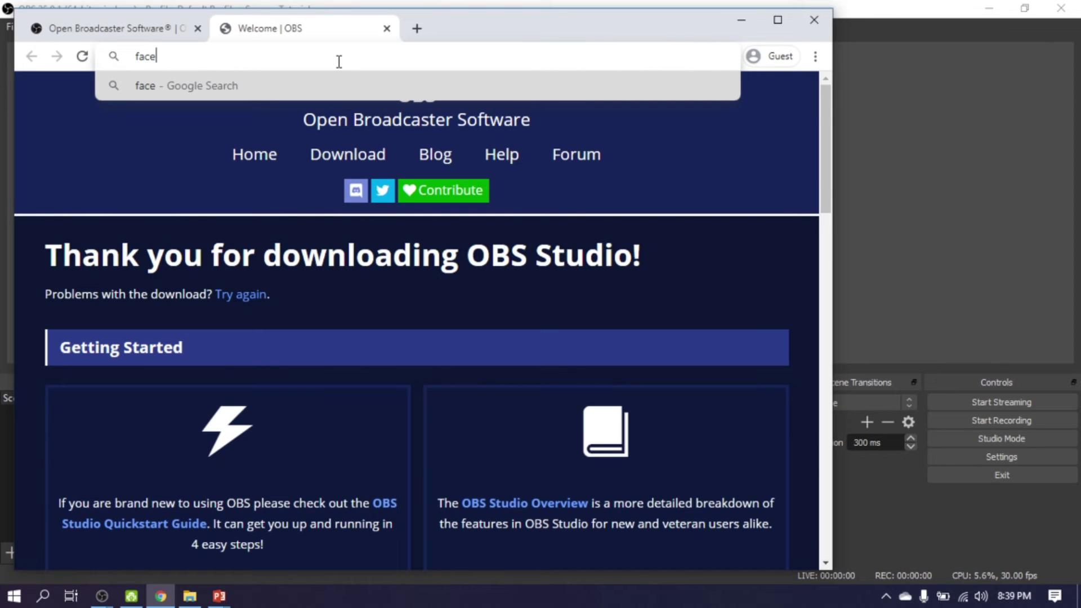
key("Return")
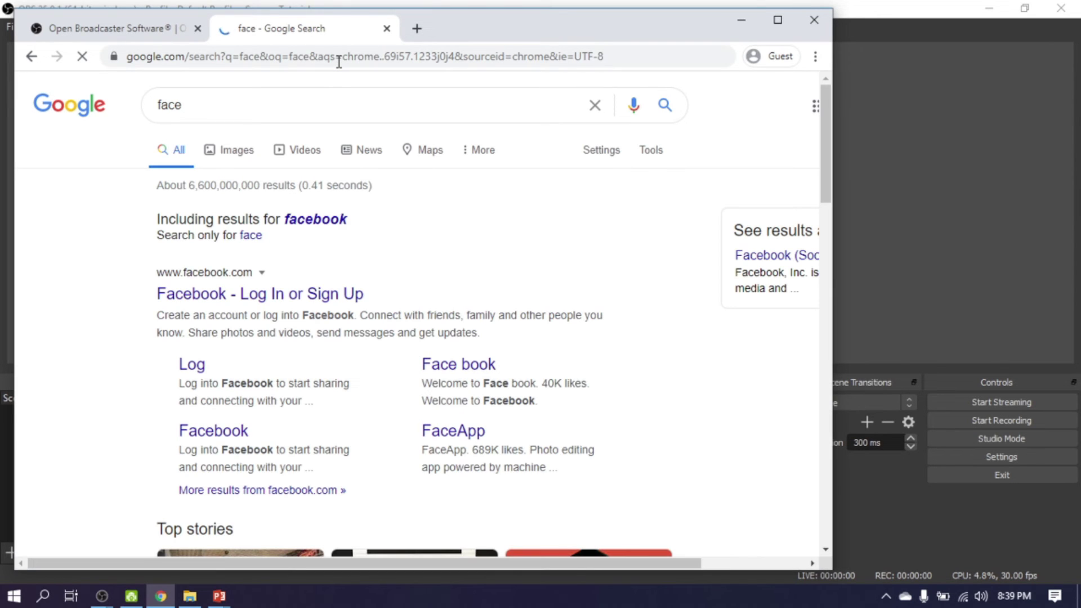
left_click(308, 293)
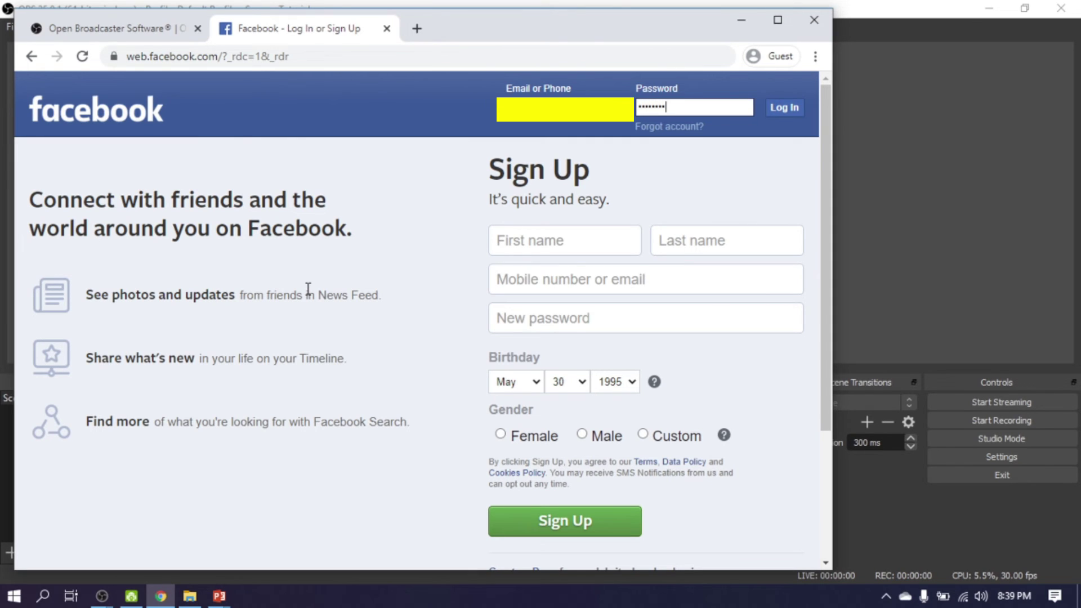
- Log in to Facebook with the password and start a Live Video from Create Post
type("12")
key("Return")
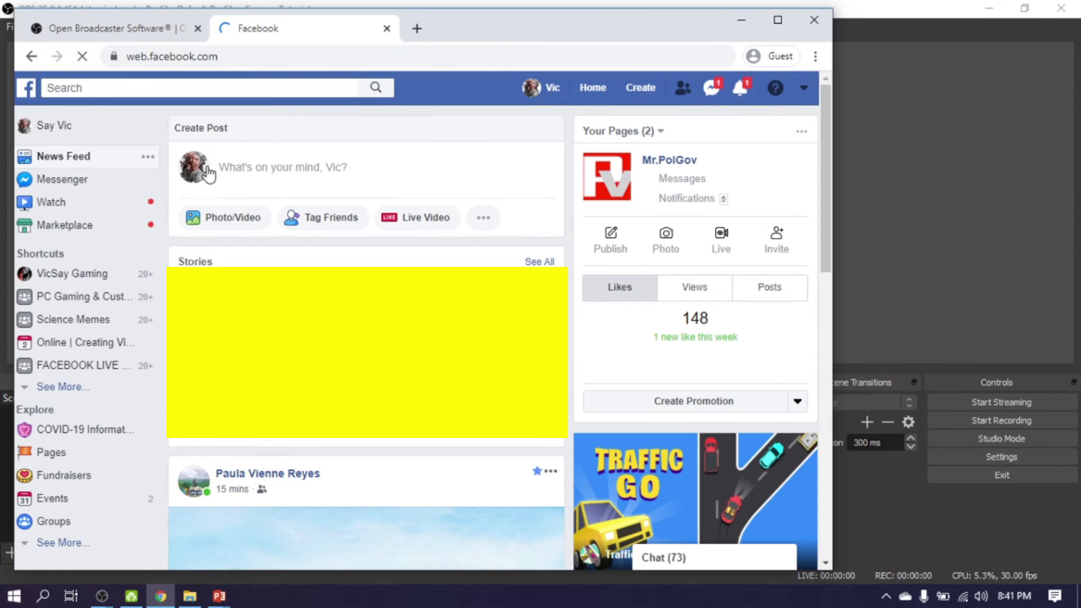
left_click(270, 165)
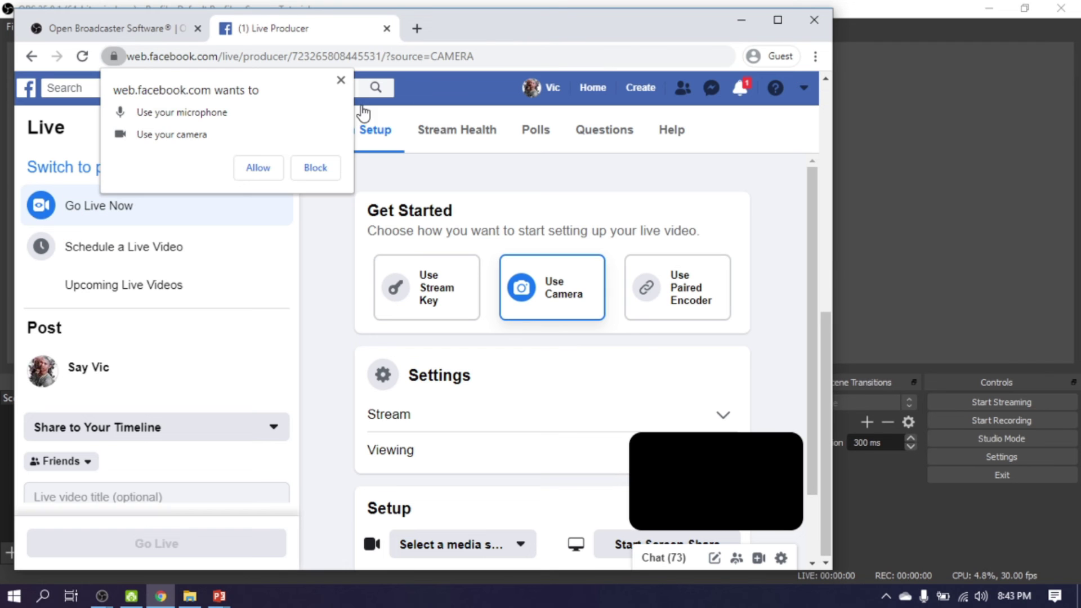
- Dismiss the camera and microphone request and choose the Use Stream Key setup
left_click(340, 83)
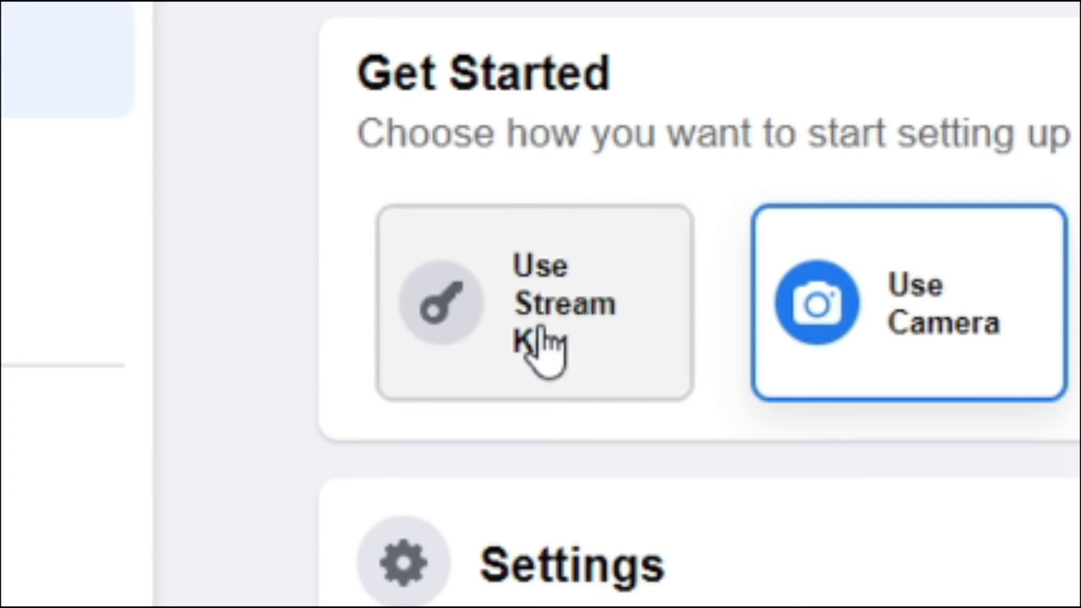
left_click(580, 314)
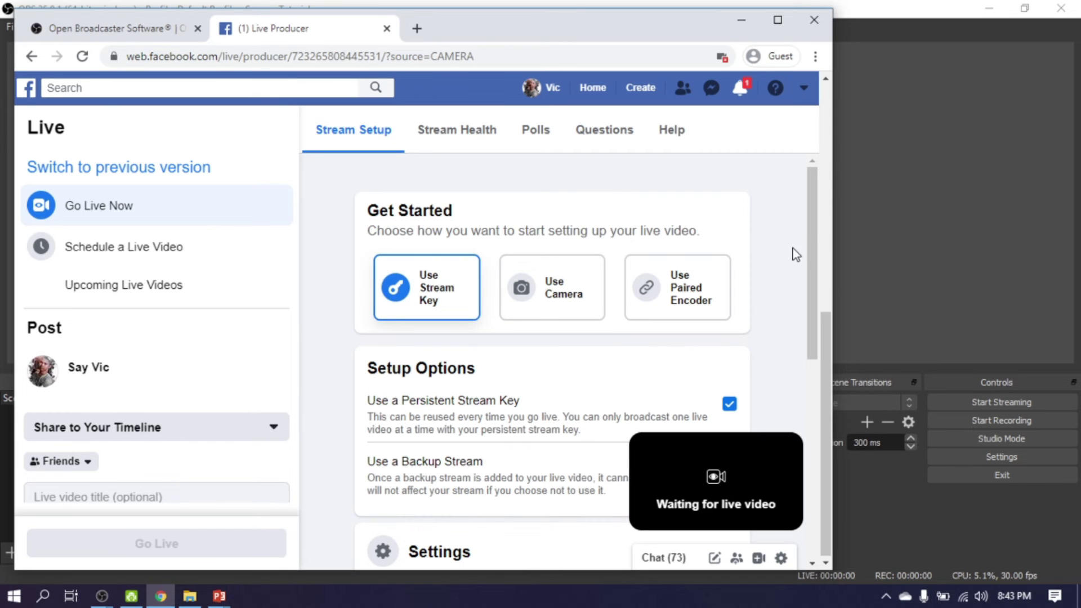
left_click_drag(812, 218, 804, 428)
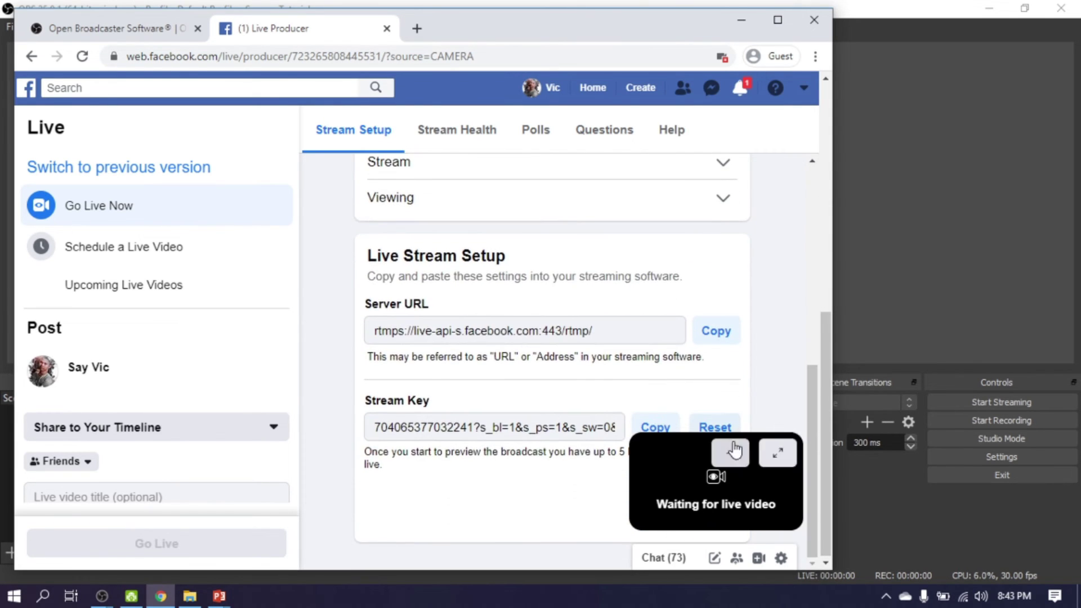
- Maximize the browser and copy the stream key from Live Stream Setup
left_click_drag(681, 32, 680, 20)
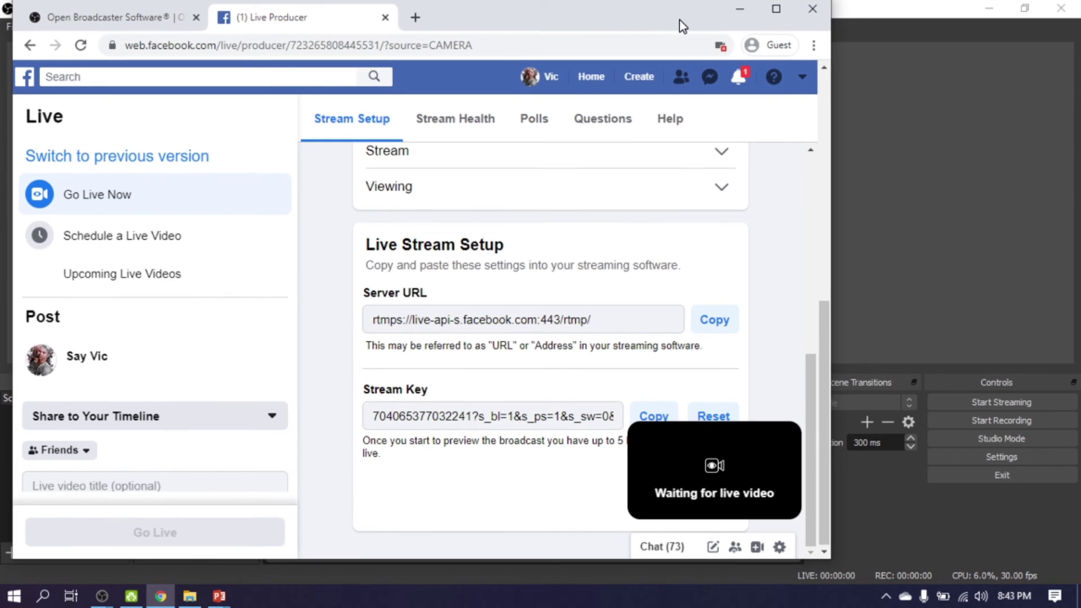
left_click(775, 10)
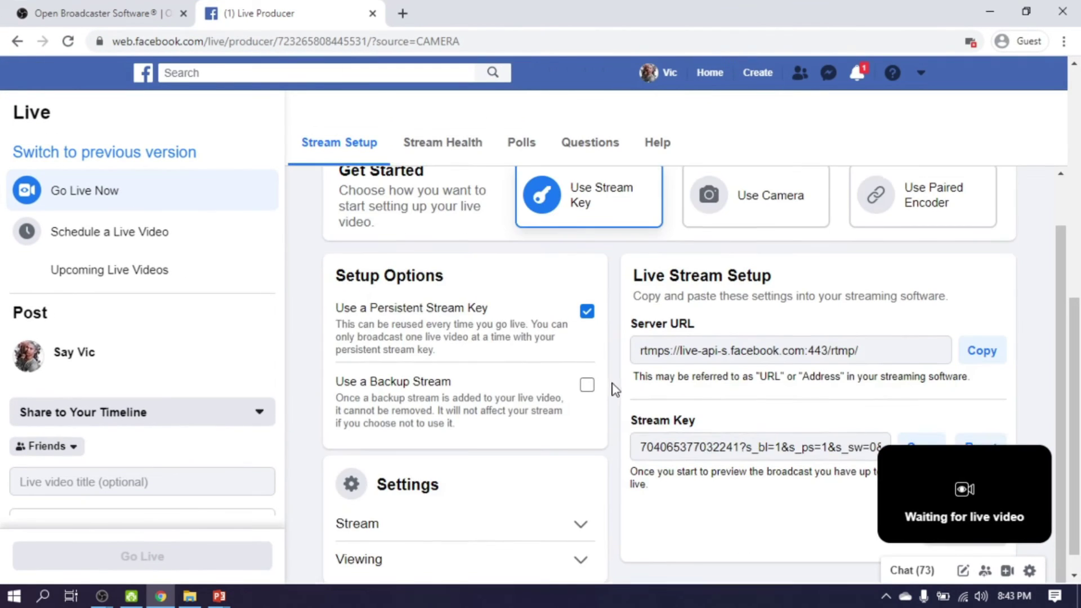
scroll(615, 388, "down", 1)
left_click(862, 422)
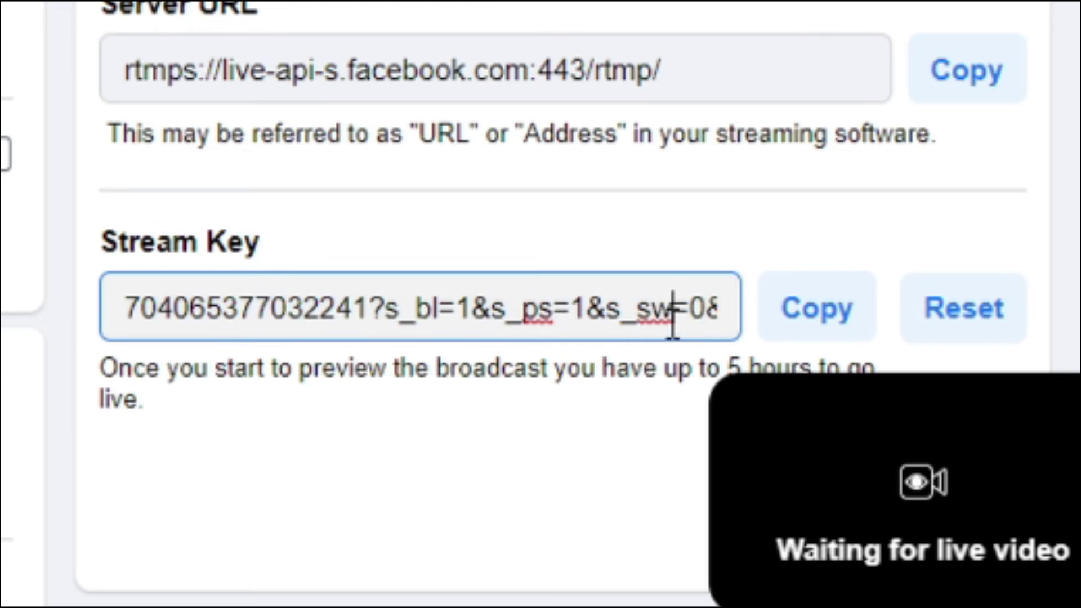
left_click(793, 321)
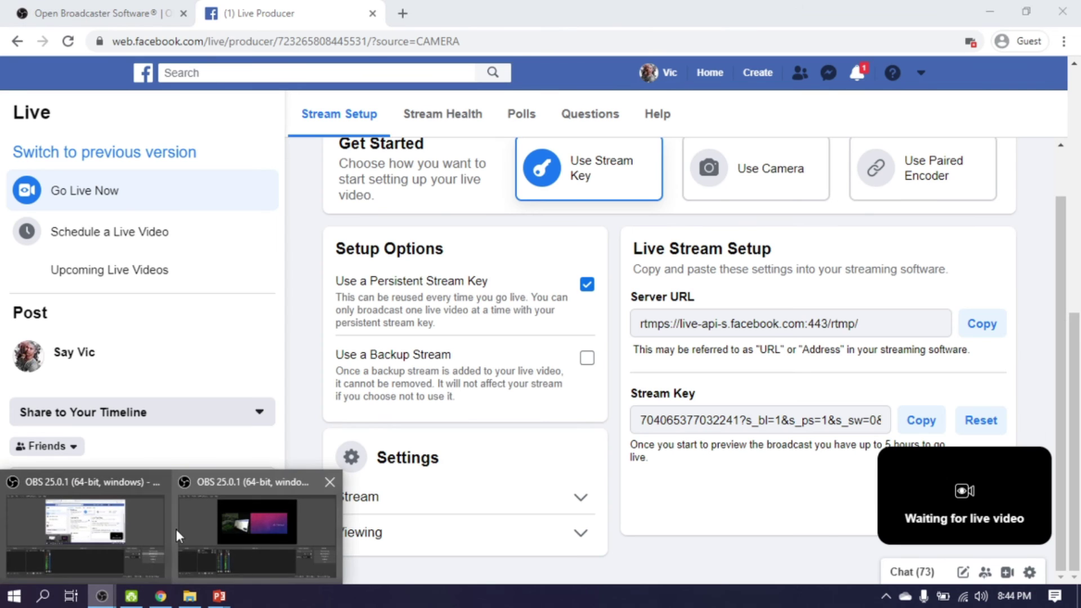
- In OBS Settings > Stream, keep Facebook Live as the streaming service
left_click(308, 565)
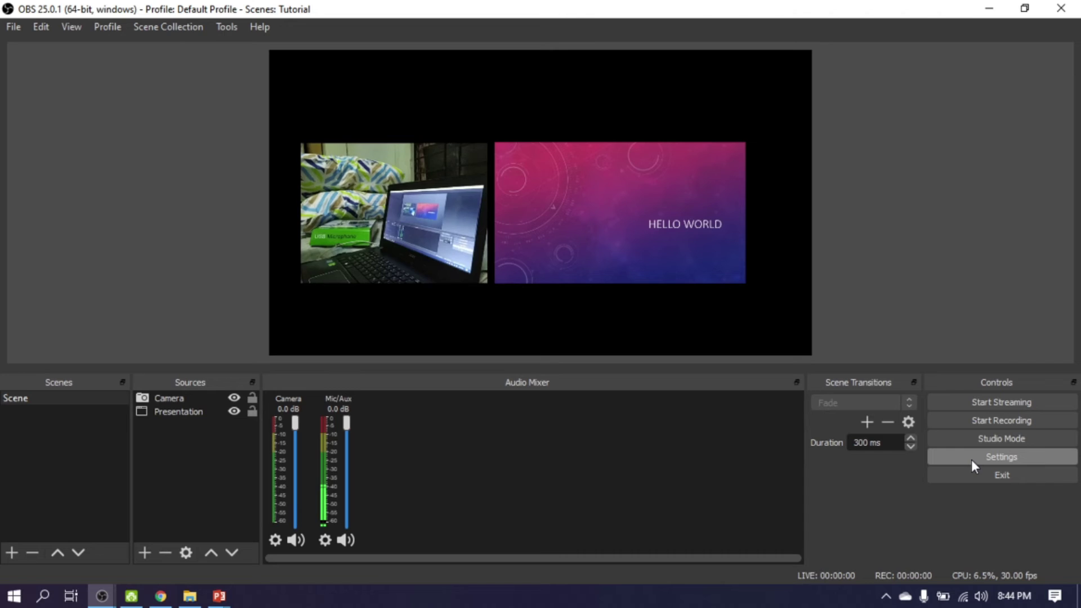
left_click(972, 458)
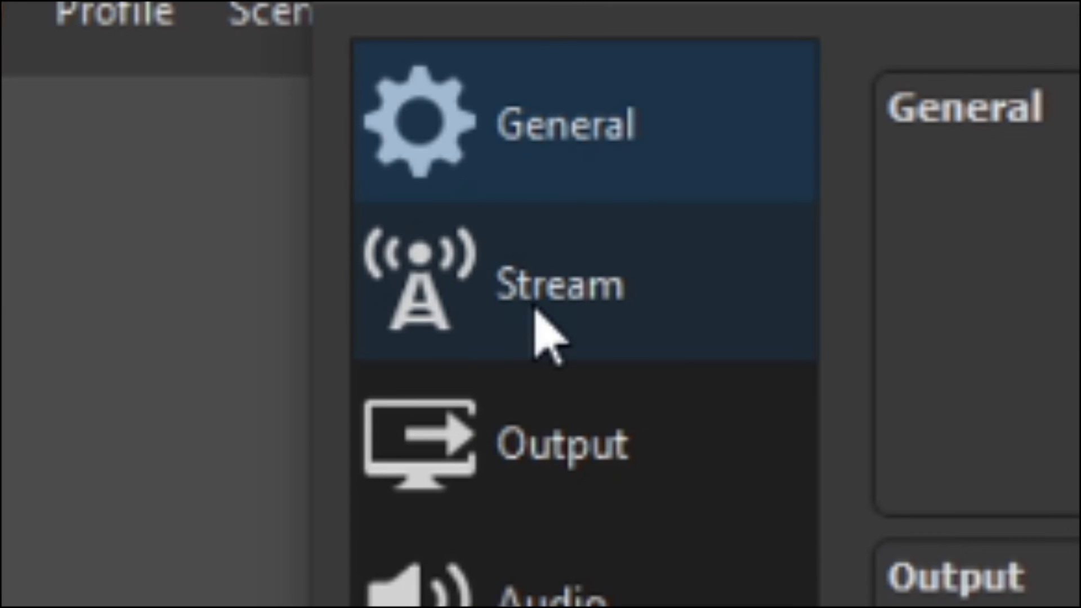
left_click(202, 95)
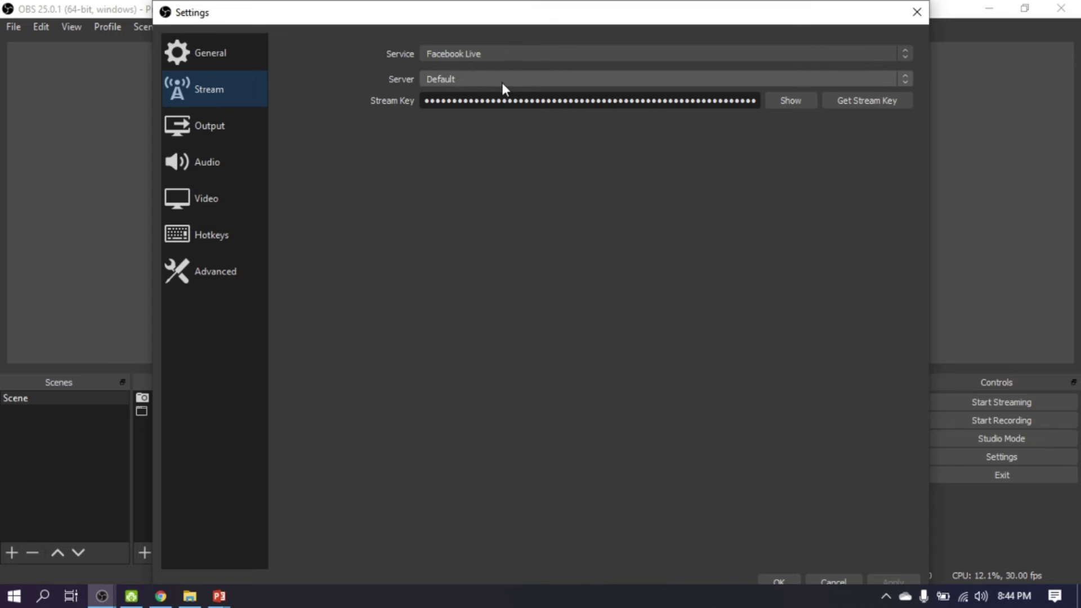
left_click(508, 50)
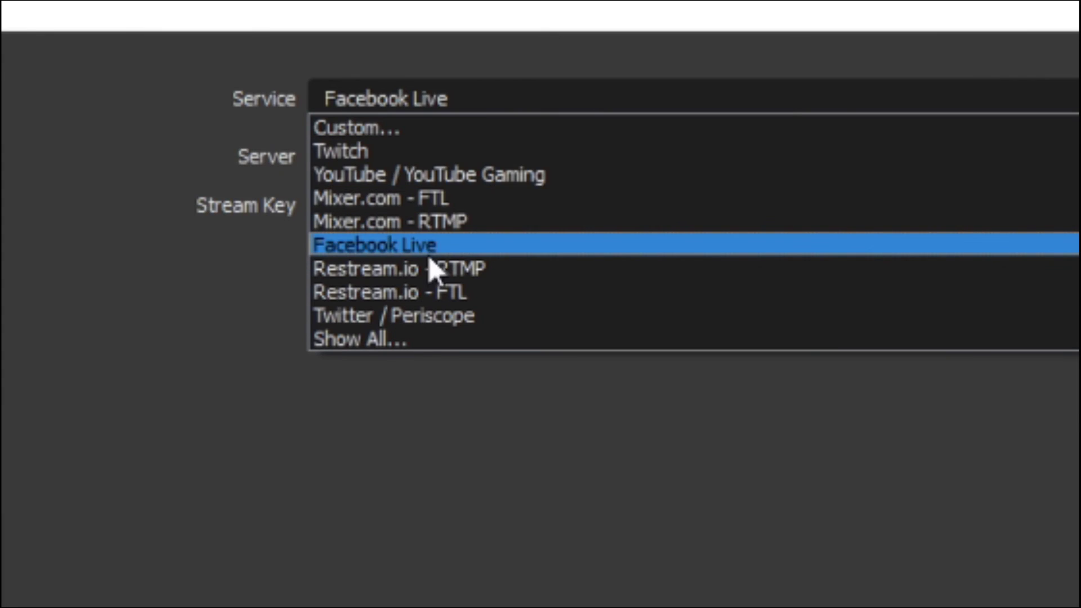
left_click(429, 254)
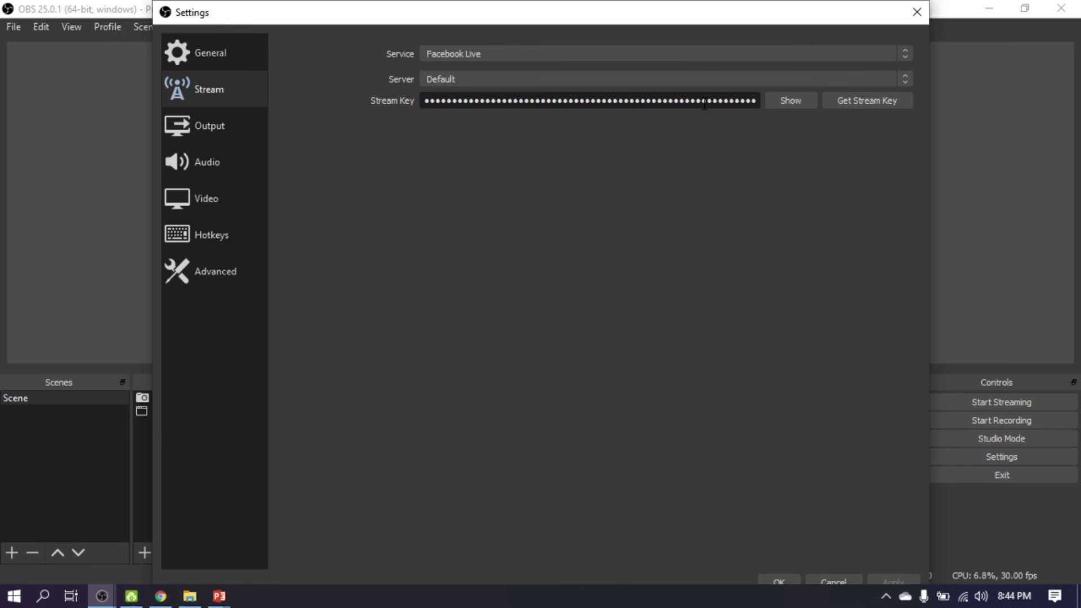
- Replace the old stream key with the pasted Facebook key, apply and save
double_click(705, 103)
key("BackSpace")
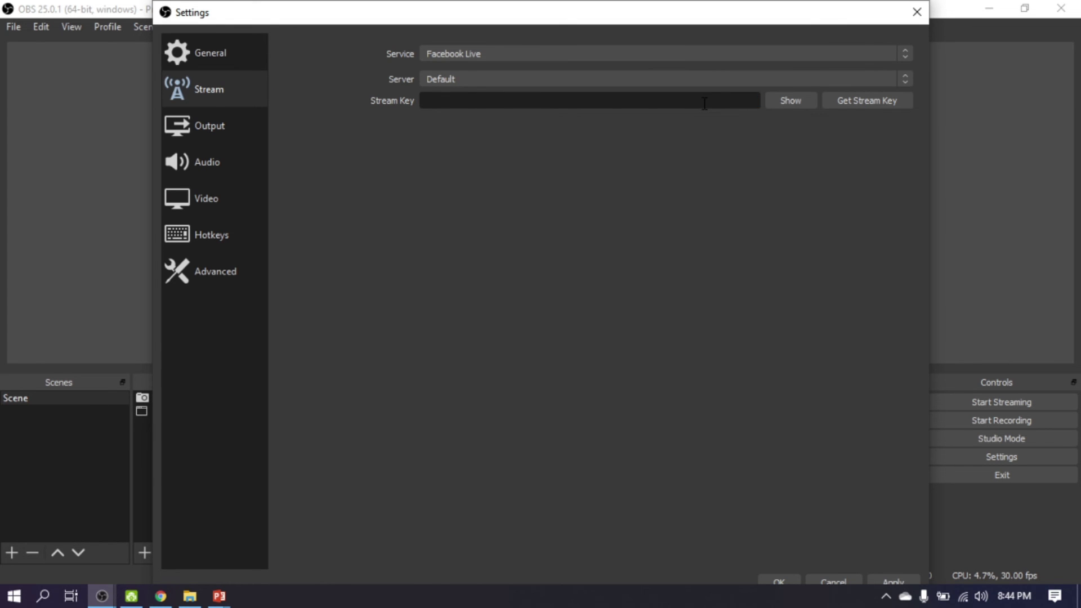
key("ctrl+v")
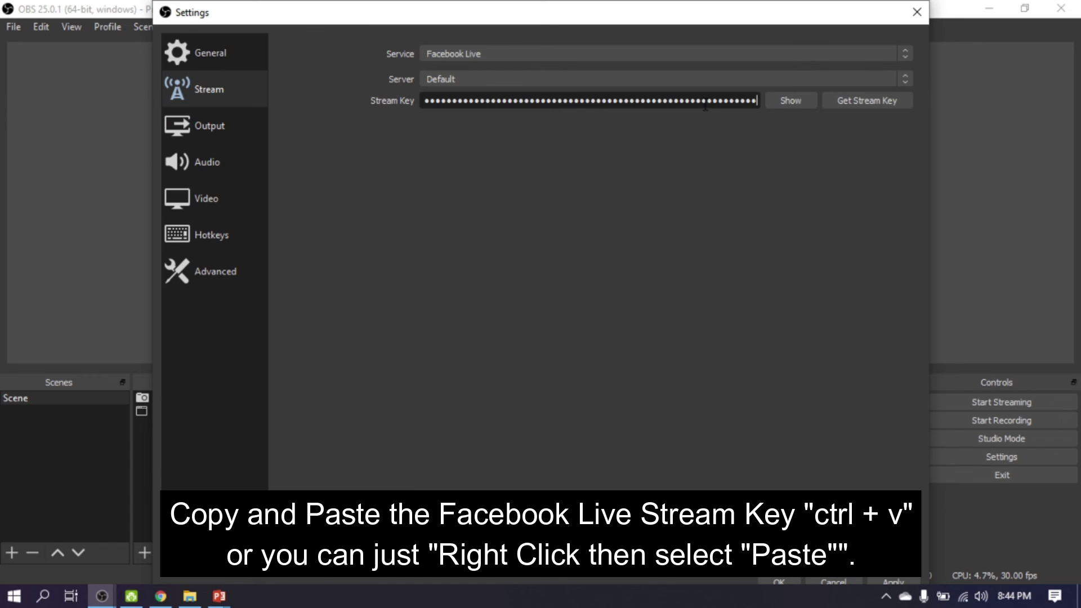
left_click(893, 582)
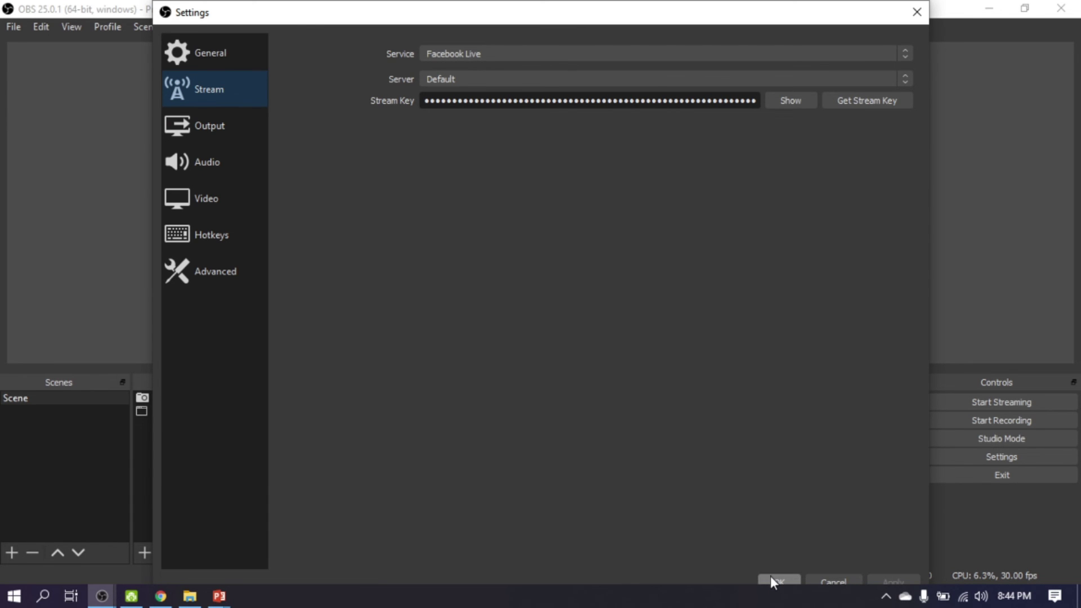
left_click(773, 580)
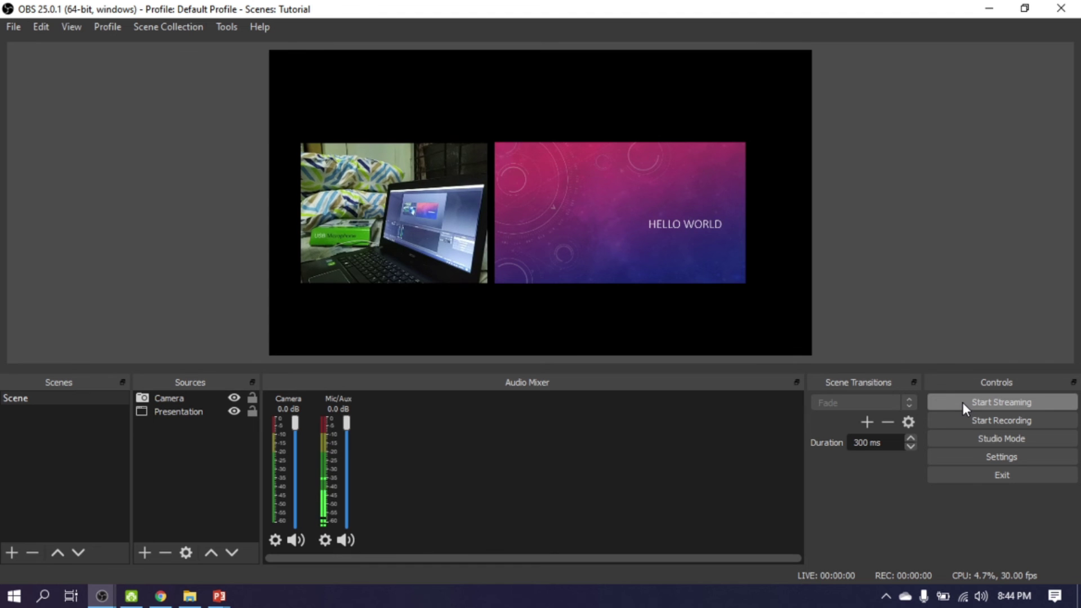
- Start streaming from OBS and return to Facebook Live Producer in Chrome
left_click(962, 402)
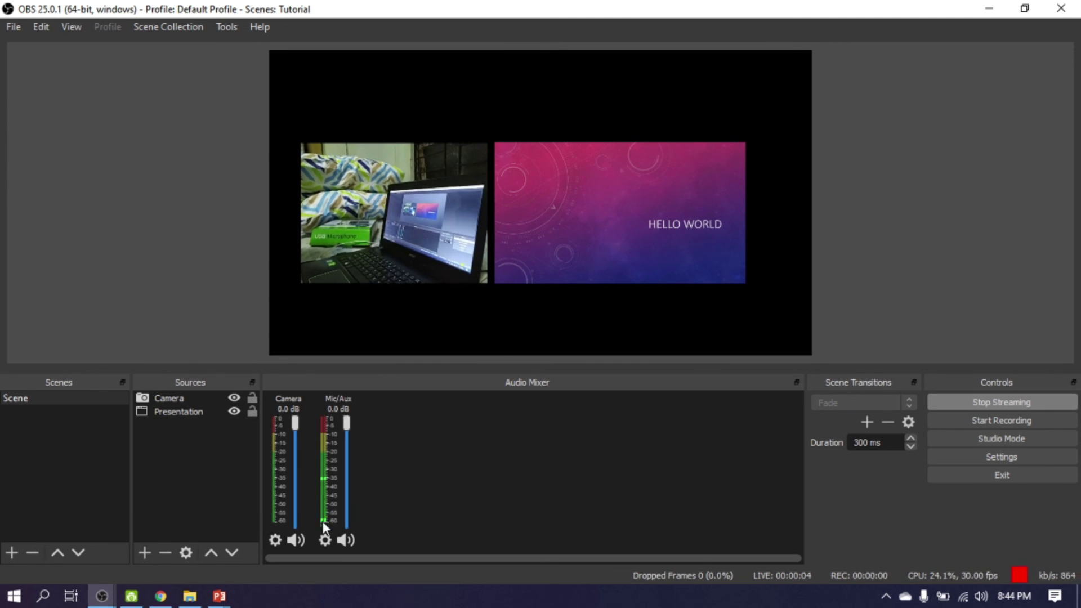
left_click(160, 596)
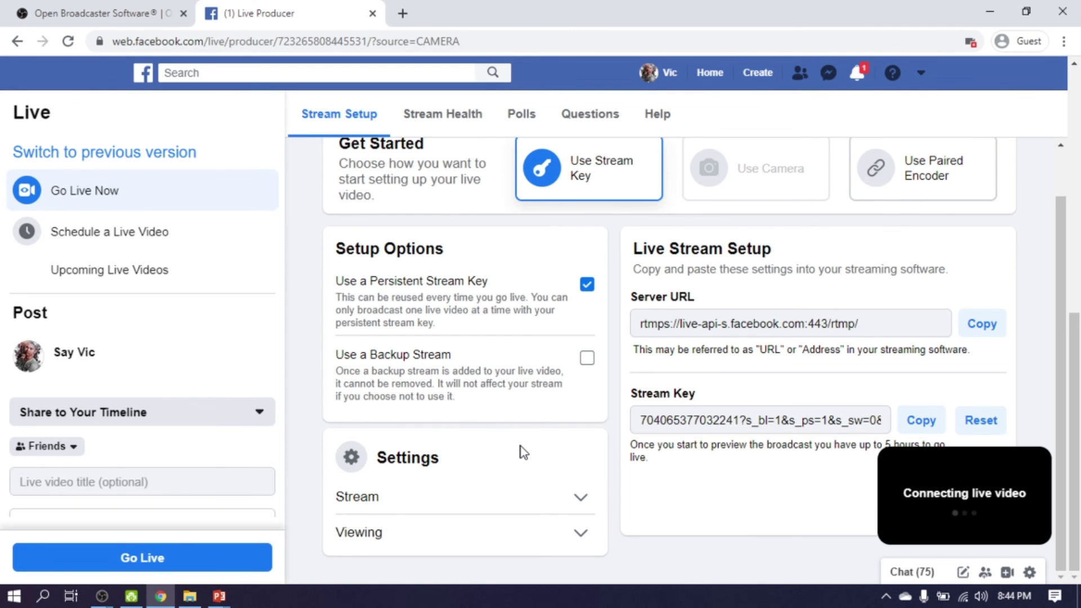
- Scroll to the Live Producer preview player and play the incoming OBS stream
scroll(533, 459, "up", 1)
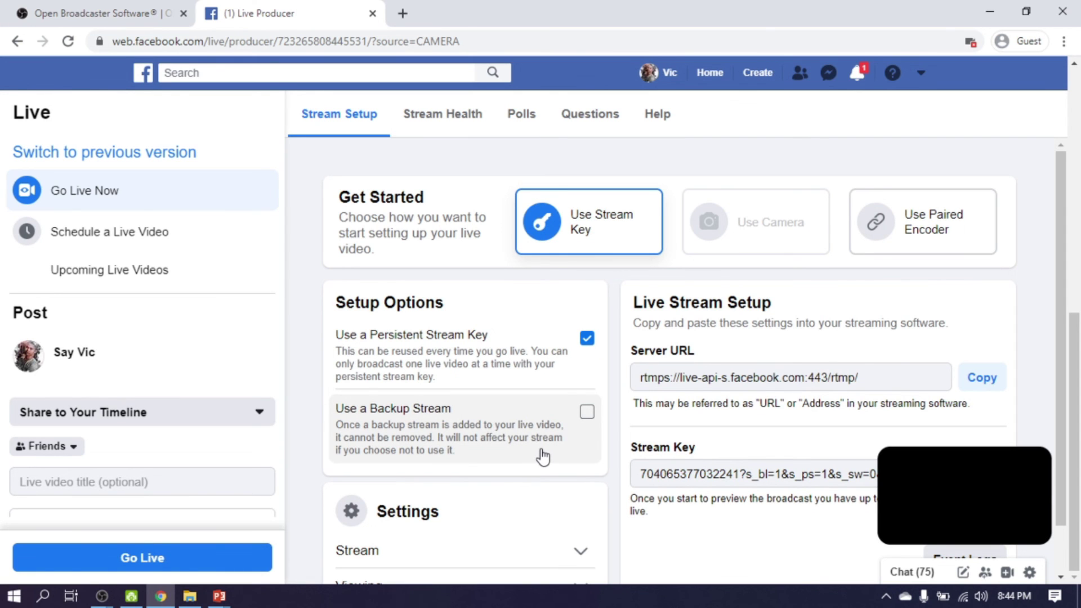
scroll(618, 441, "up", 2)
scroll(620, 440, "up", 5)
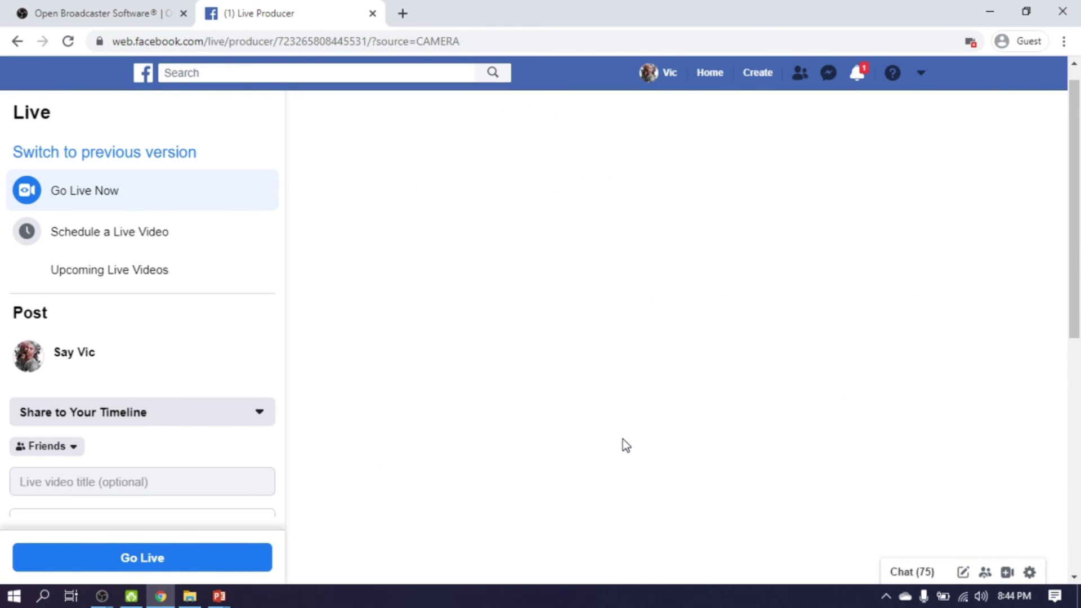
left_click(679, 282)
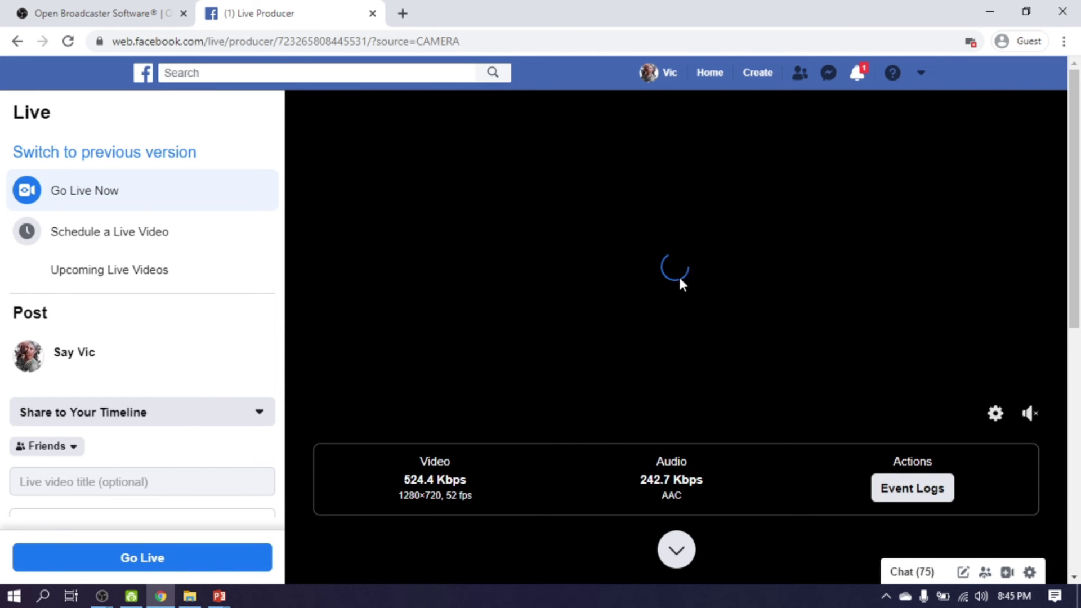